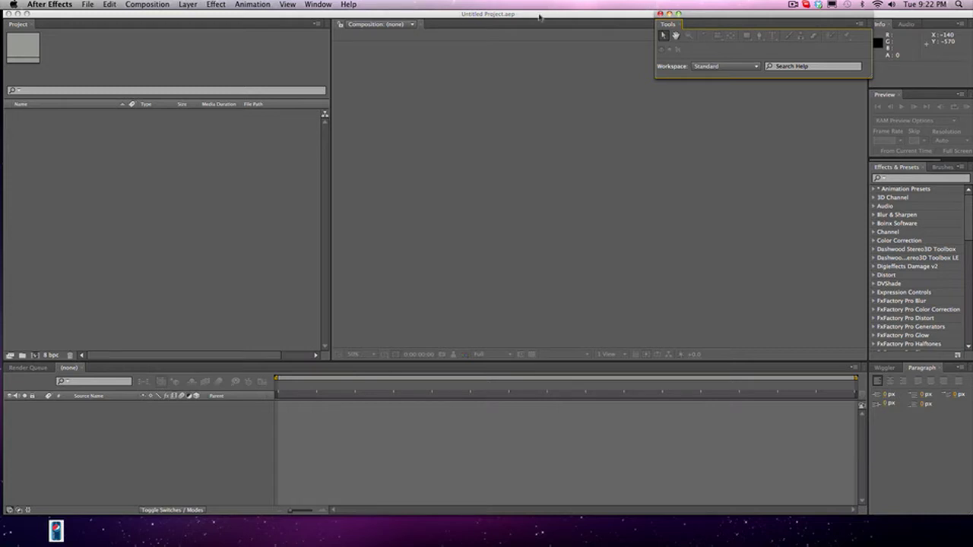
- Import 6pc with quadfeed MSR.mp4 from the MW3 Clips 2 folder into the After Effects project
drag(539, 17, 535, 16)
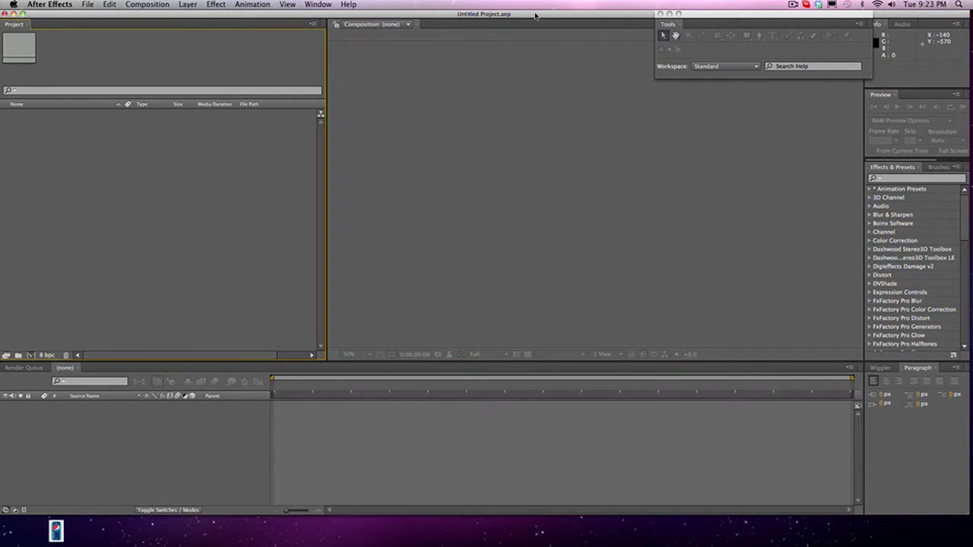
drag(384, 17, 776, 17)
click(223, 386)
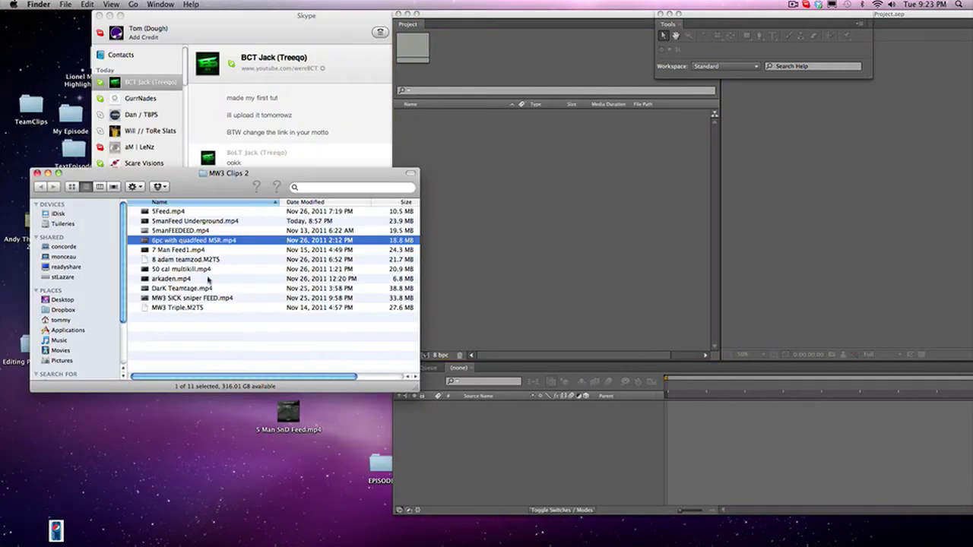
drag(176, 240, 559, 163)
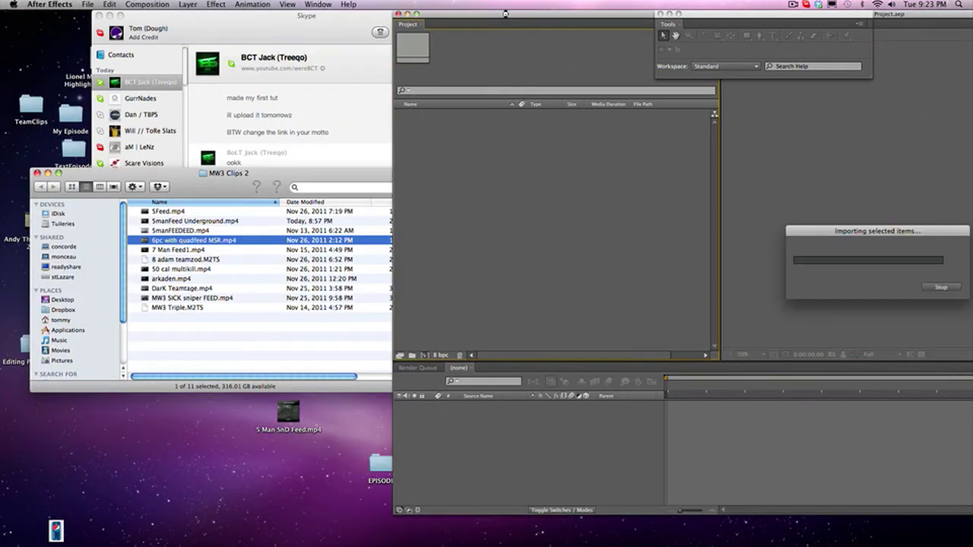
drag(506, 14, 118, 4)
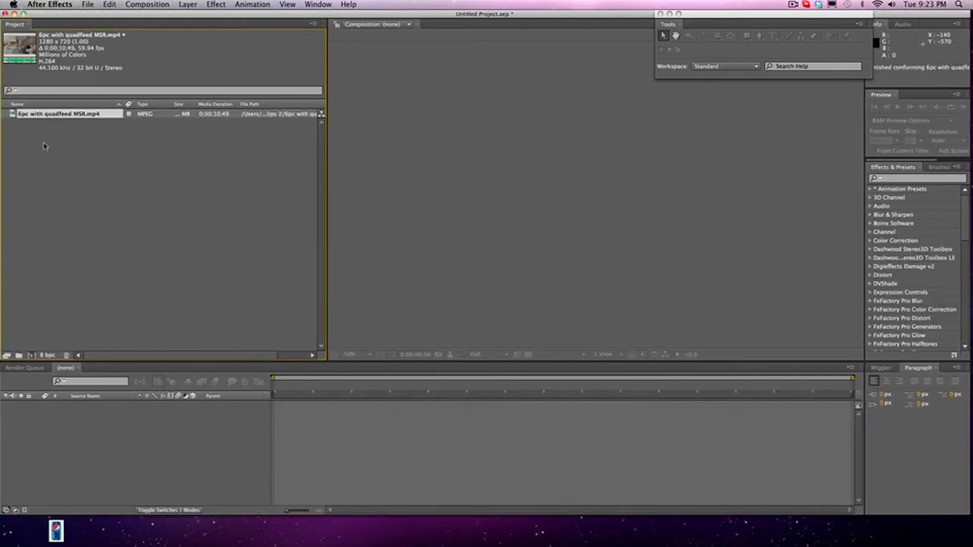
click(94, 156)
click(61, 114)
click(212, 125)
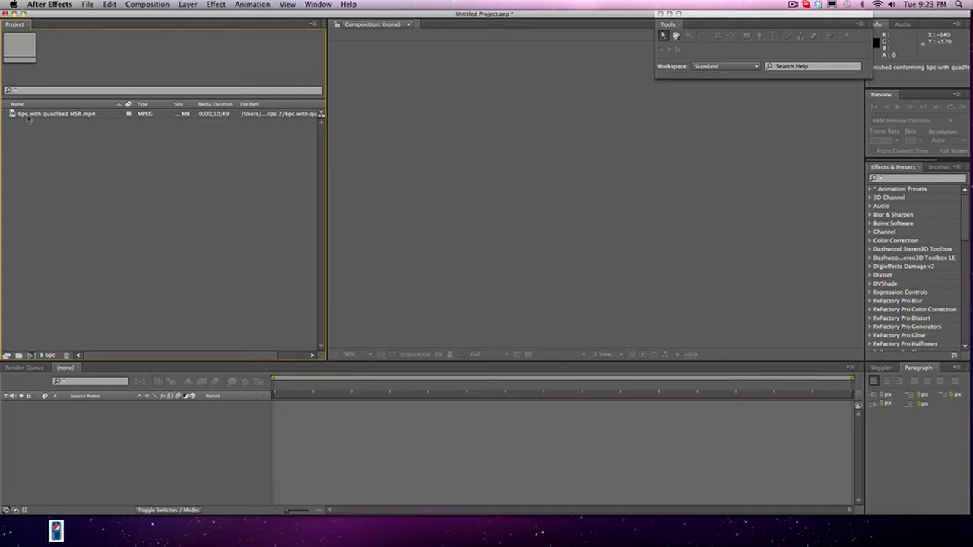
mouse_move(28, 116)
mouse_down()
mouse_move(84, 426)
mouse_move(38, 119)
mouse_up()
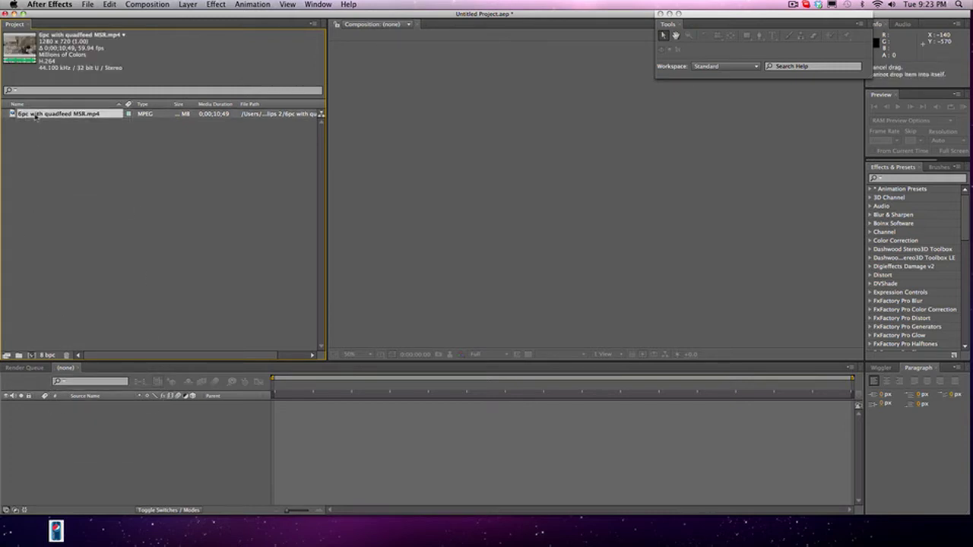
- Create a composition with a 0;00;30;00 duration and add the 6pc with quadfeed MSR.mp4 clip to its timeline
click(126, 3)
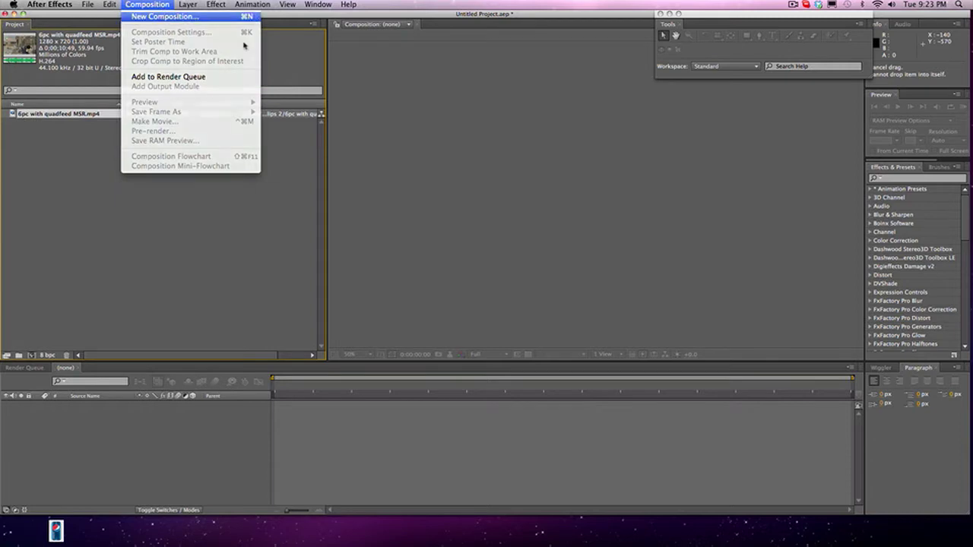
click(164, 16)
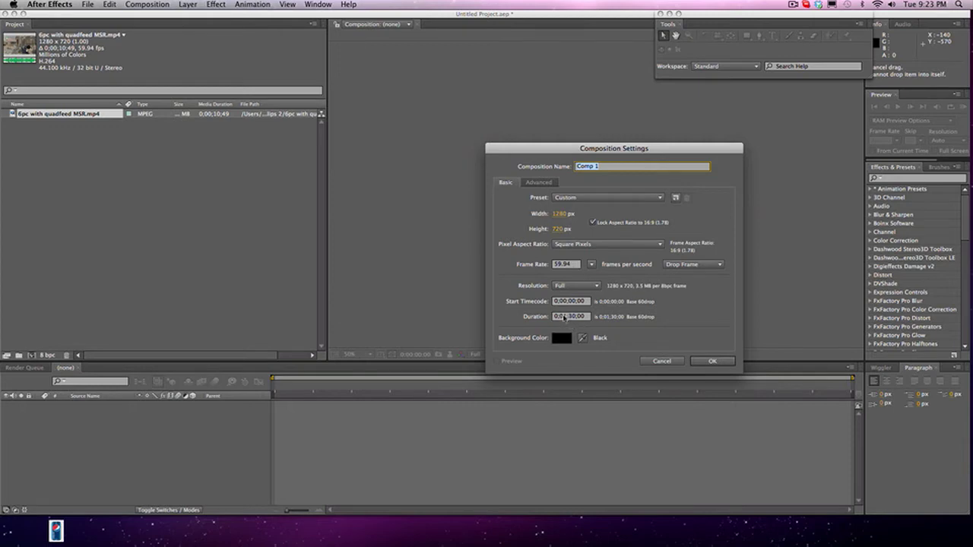
click(564, 318)
key(BackSpace)
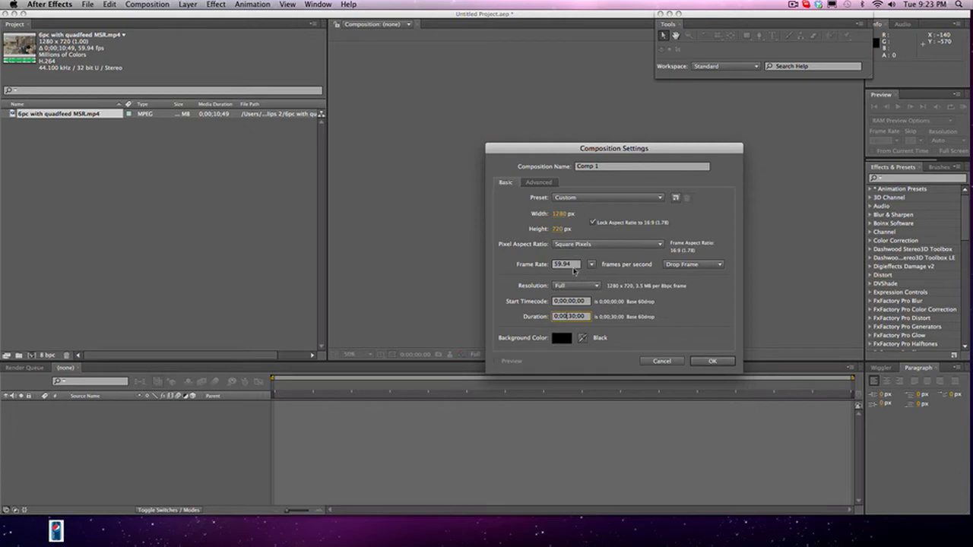
click(574, 265)
click(713, 362)
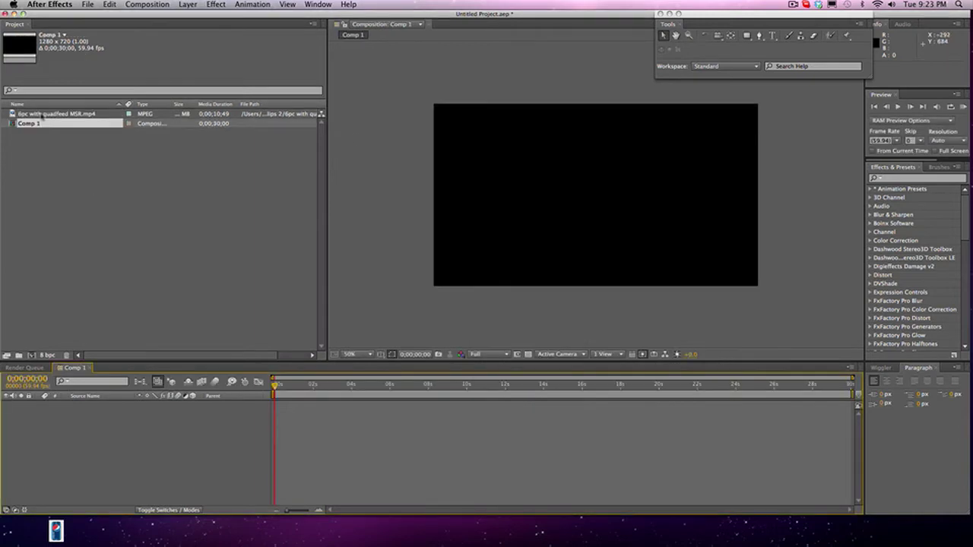
drag(57, 113, 87, 446)
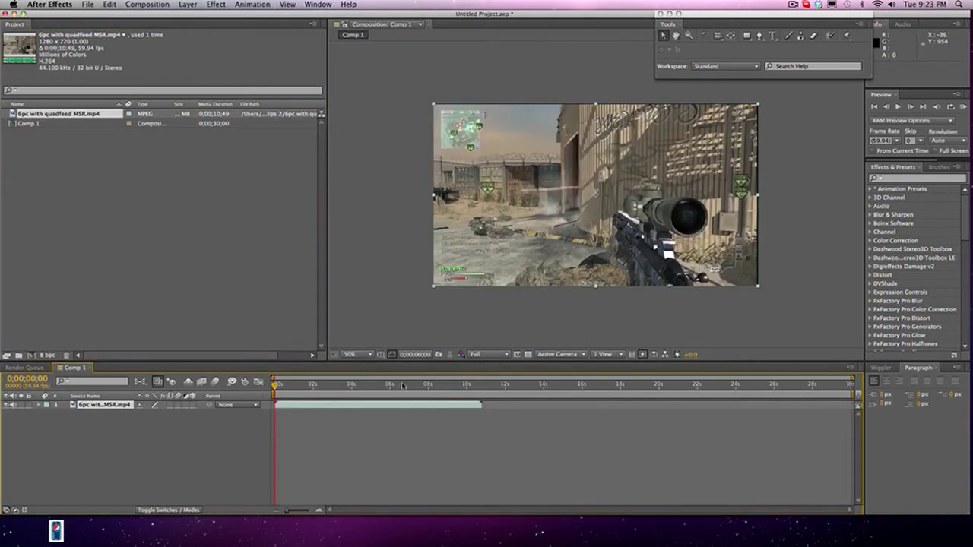
drag(278, 390, 312, 388)
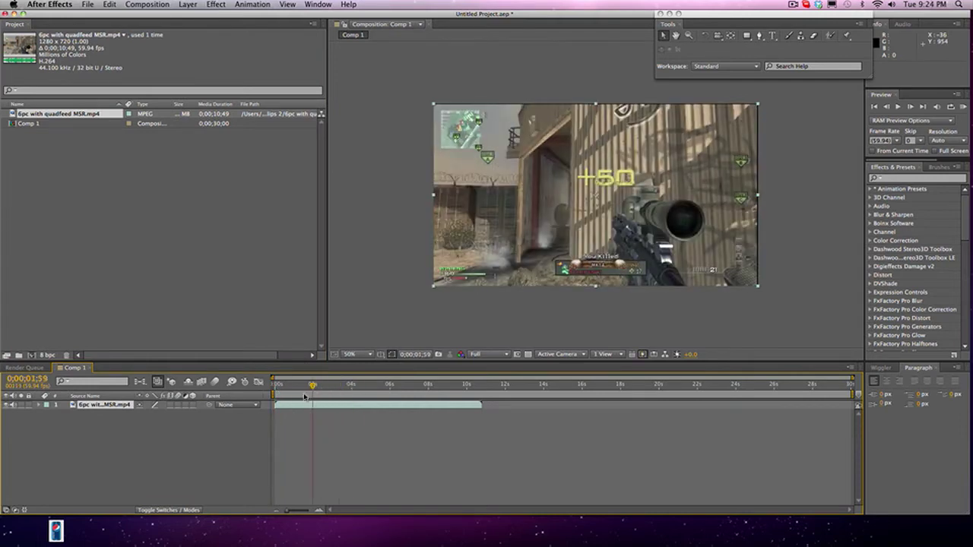
- Close the Comp 1 timeline and delete the Comp 1 composition from the project
right_click(70, 369)
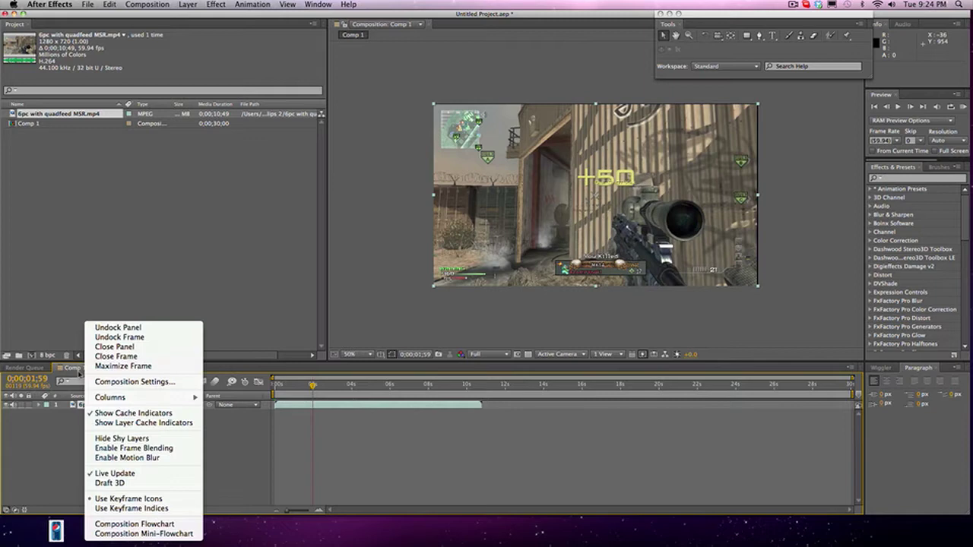
click(47, 320)
click(91, 371)
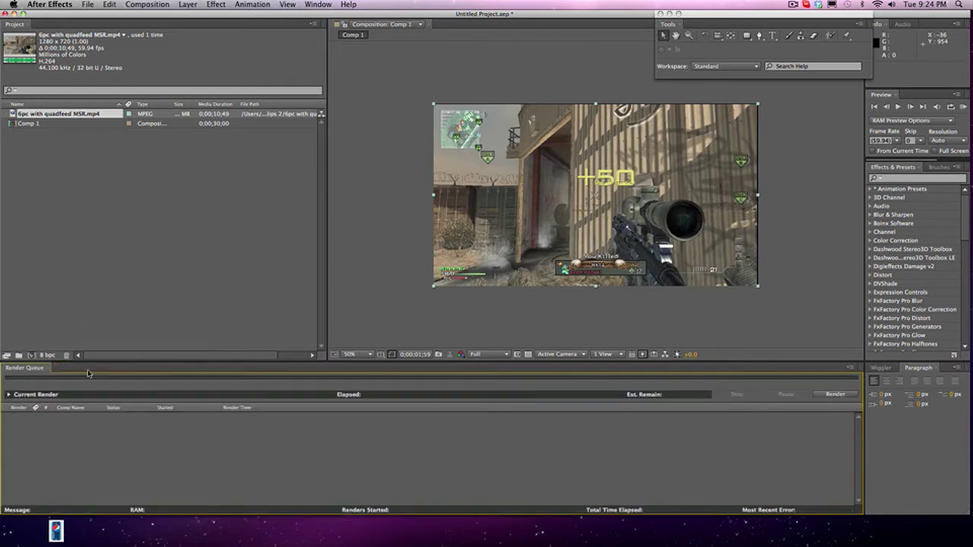
drag(27, 115, 31, 125)
key(Delete)
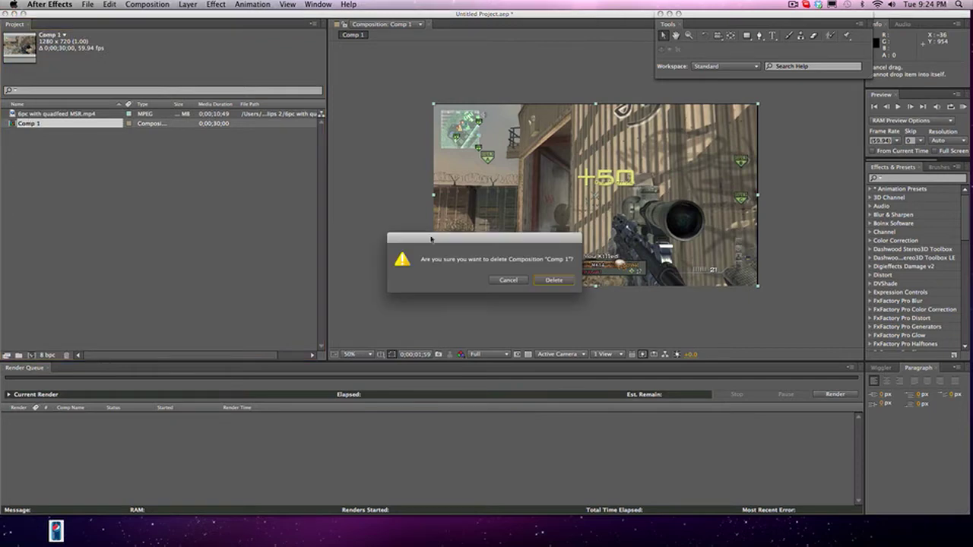
click(555, 284)
- Create a new composition directly from the 6pc with quadfeed MSR.mp4 footage so it matches the clip's settings
click(46, 114)
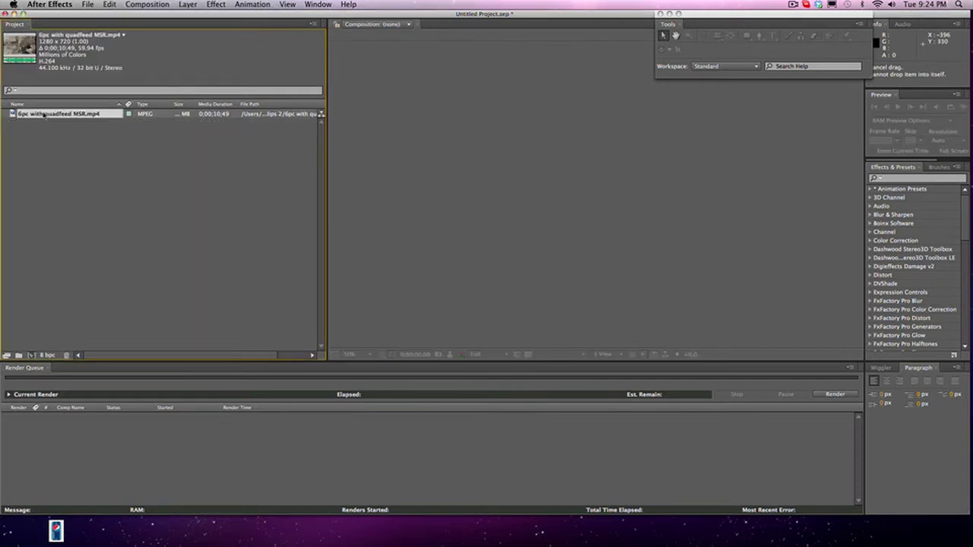
drag(44, 115, 32, 356)
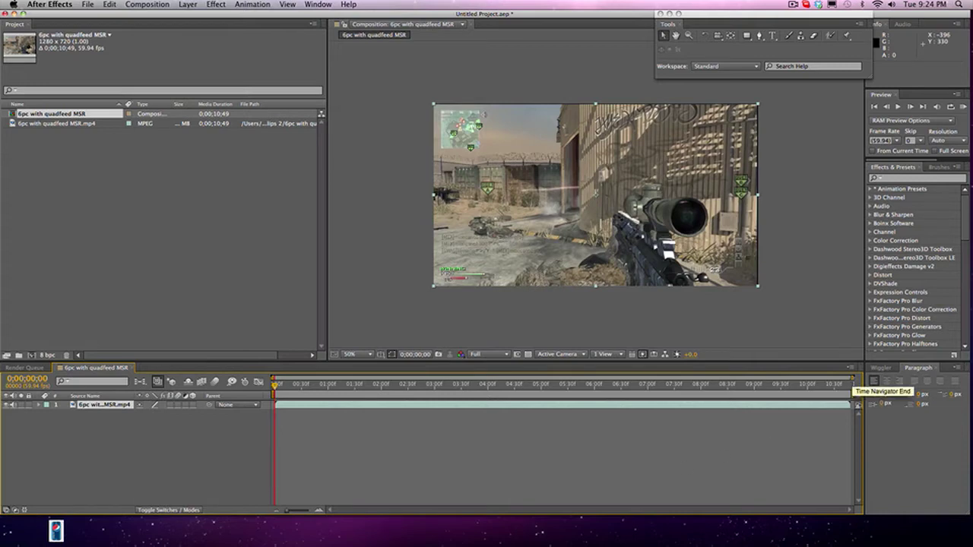
mouse_move(851, 378)
mouse_down()
mouse_move(410, 378)
mouse_move(852, 377)
mouse_up()
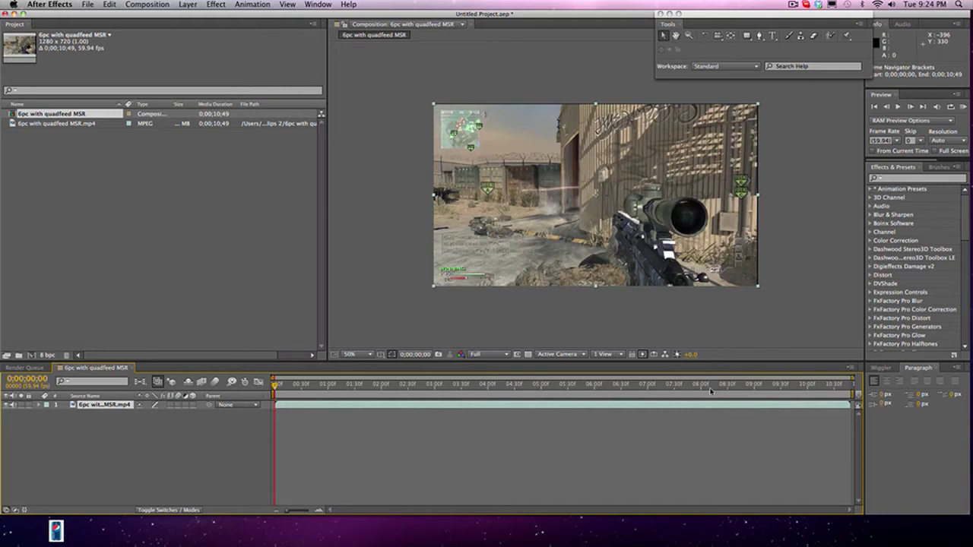
- Scrub the composition to the clip's end, back to its start, and forward to about 0;00;03;55
drag(710, 387, 829, 390)
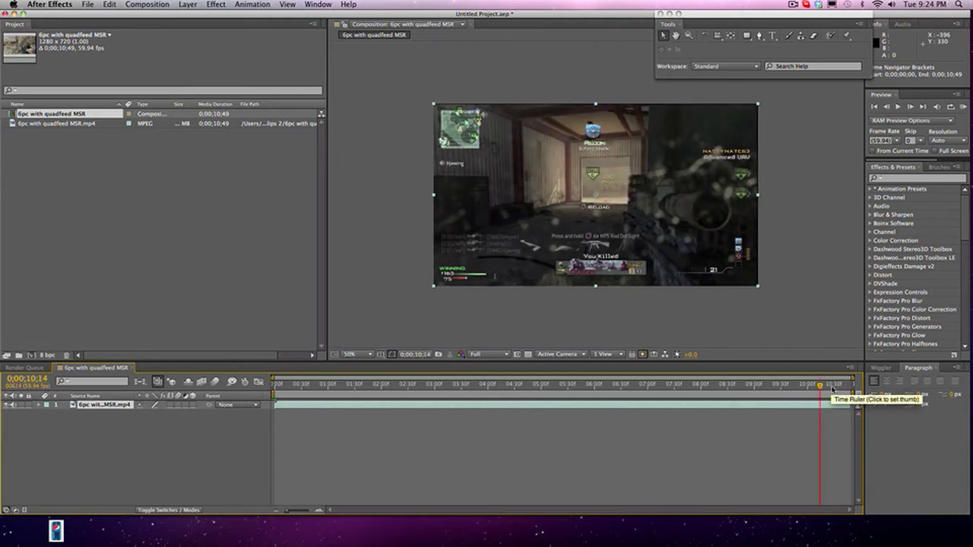
drag(837, 387, 849, 386)
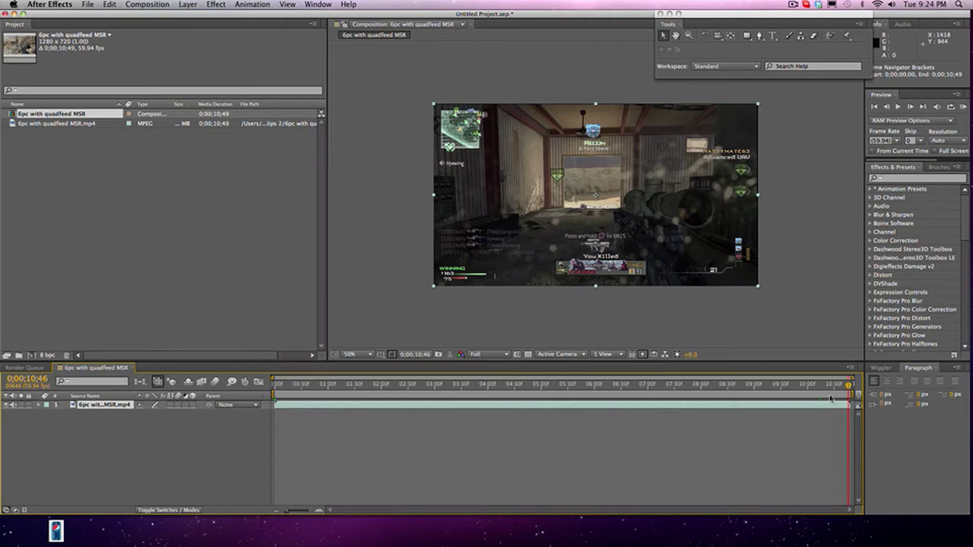
drag(831, 385, 260, 378)
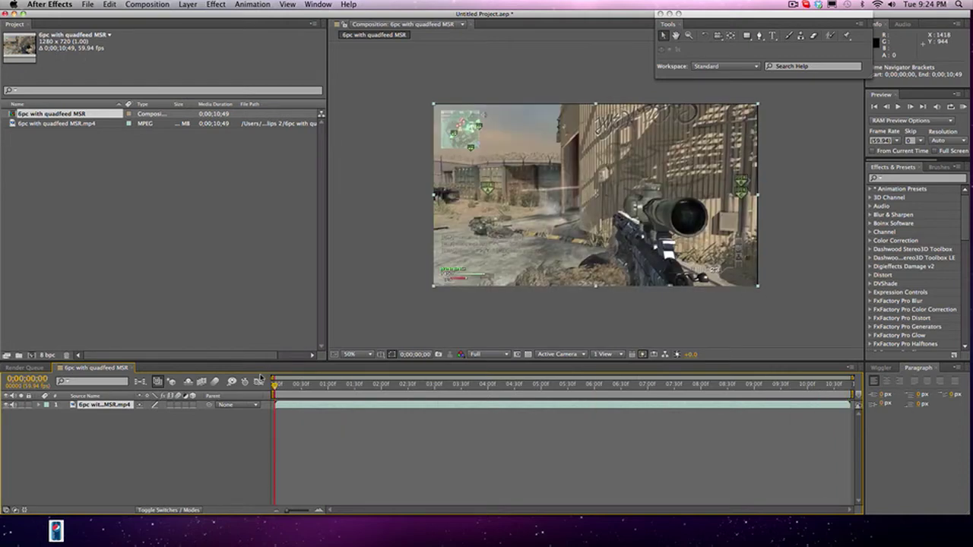
drag(366, 378, 484, 382)
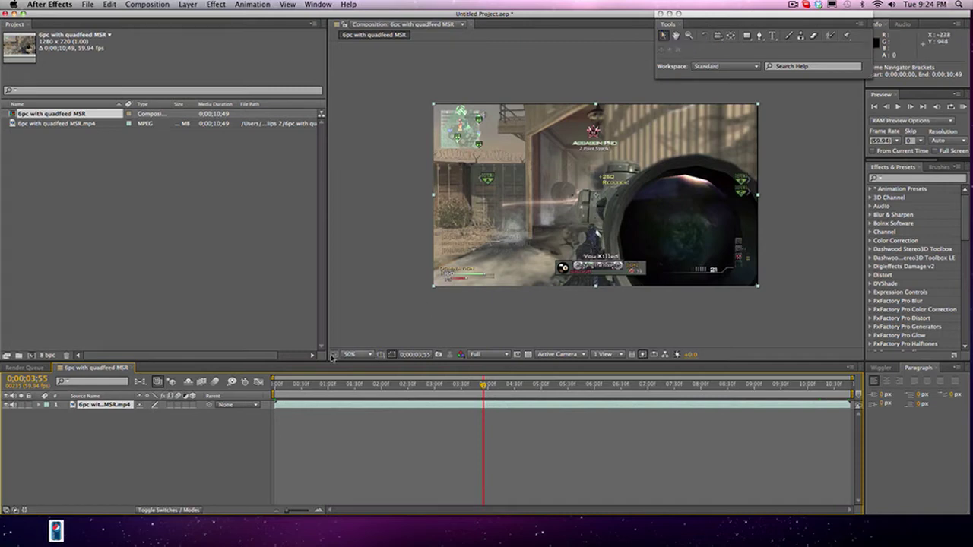
click(32, 259)
click(48, 122)
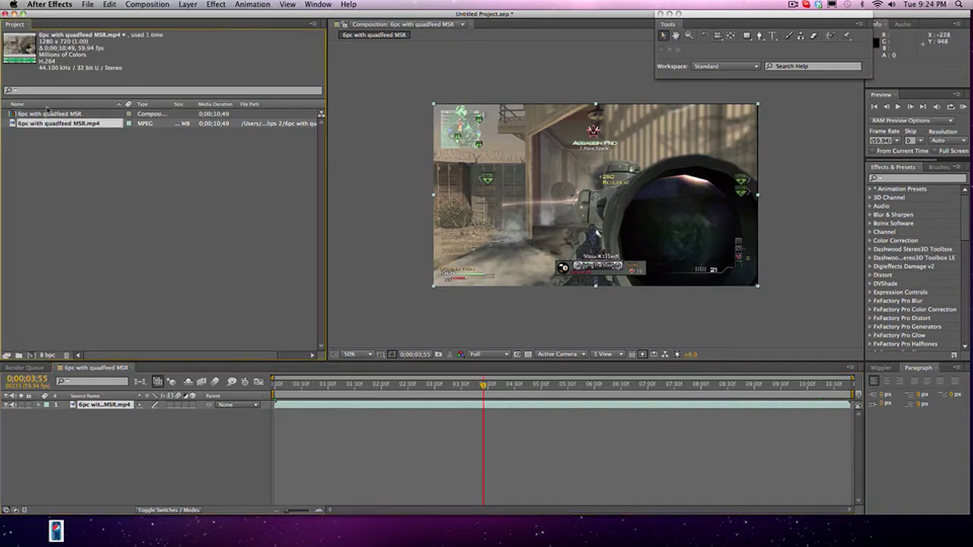
click(56, 131)
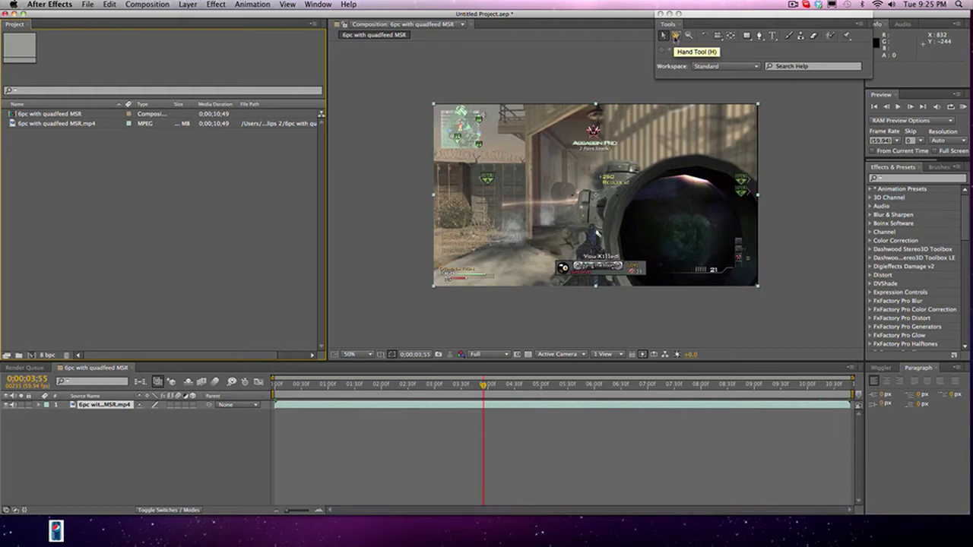
- Pan the composition preview with the Hand tool and return to the Selection tool
click(675, 38)
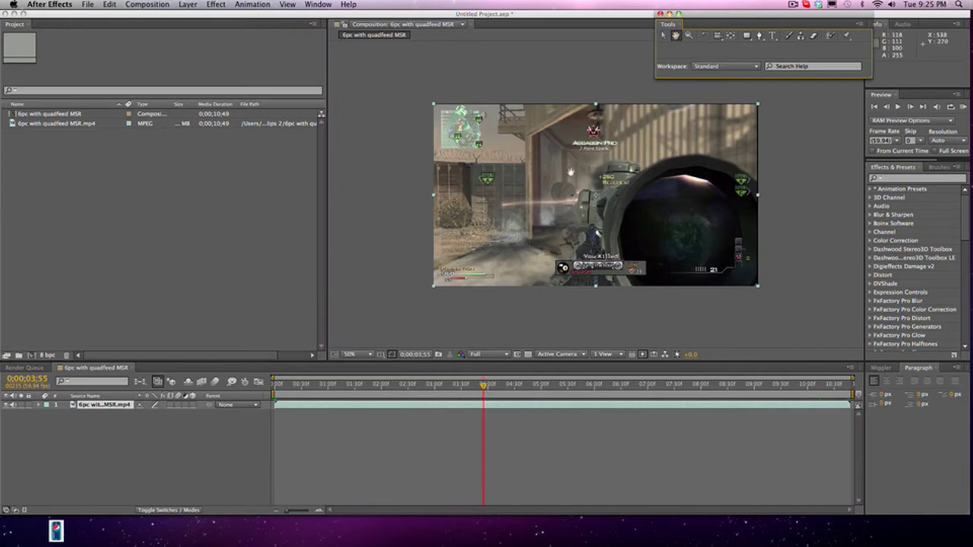
drag(656, 215, 647, 241)
drag(568, 194, 586, 165)
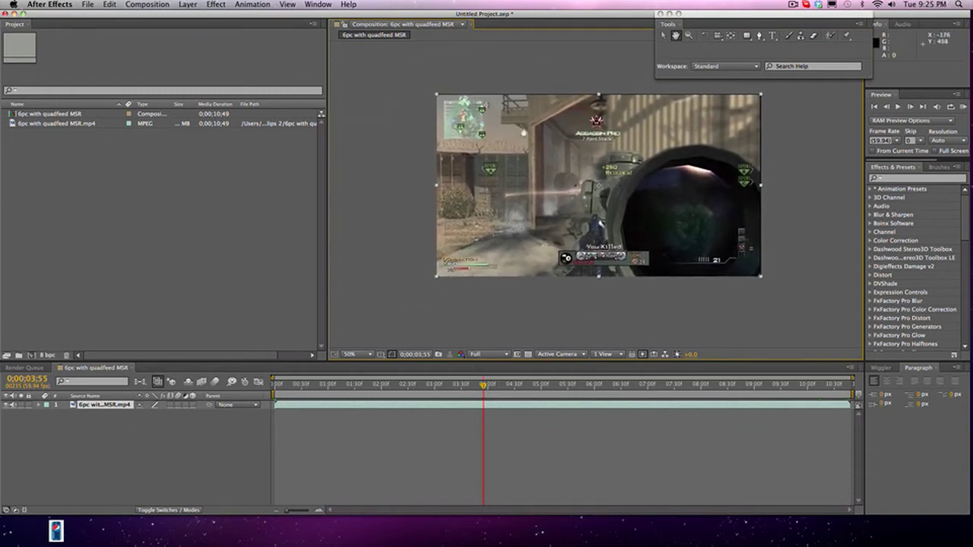
click(663, 36)
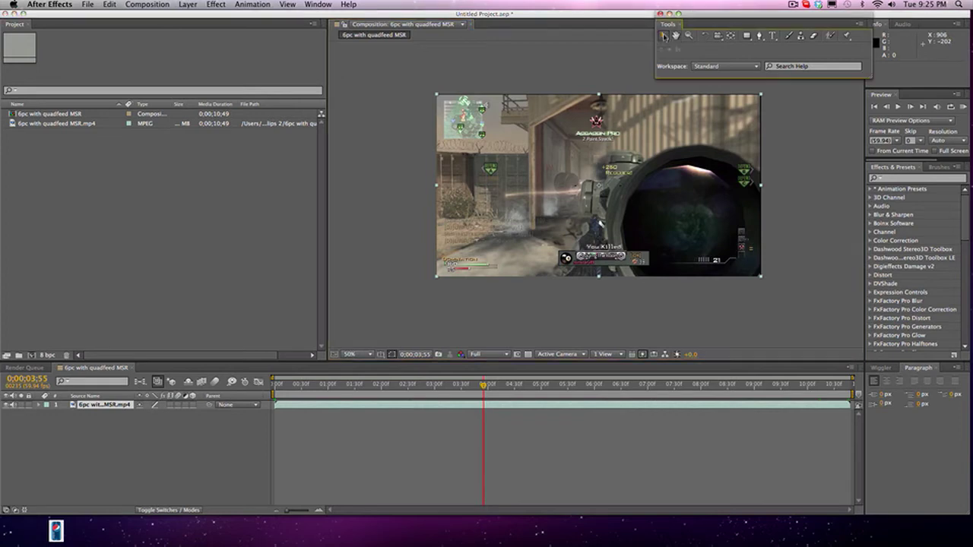
- Expand the Transform properties of the clip layer in the timeline
click(39, 405)
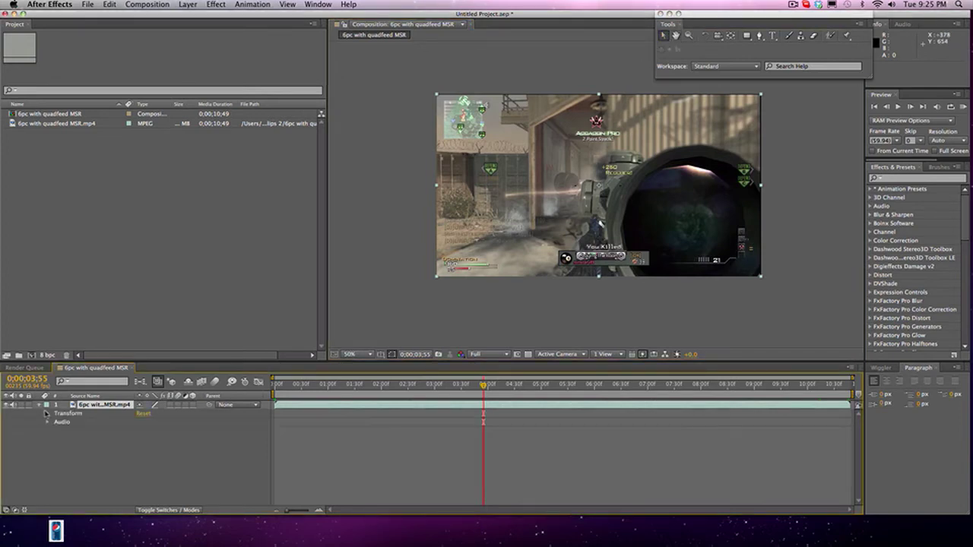
click(47, 415)
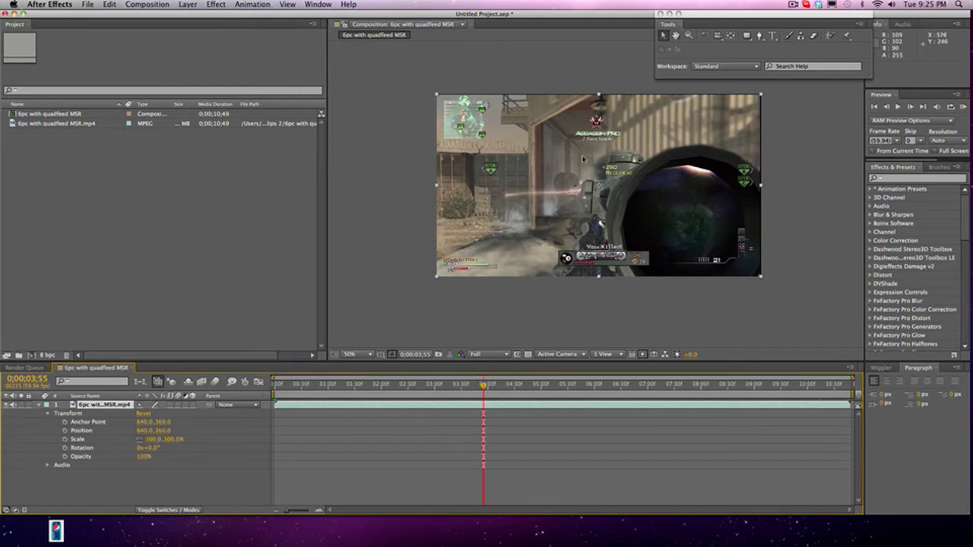
- Move the clip layer freehand within the composition frame to a position of about 214, 594
drag(582, 158, 583, 157)
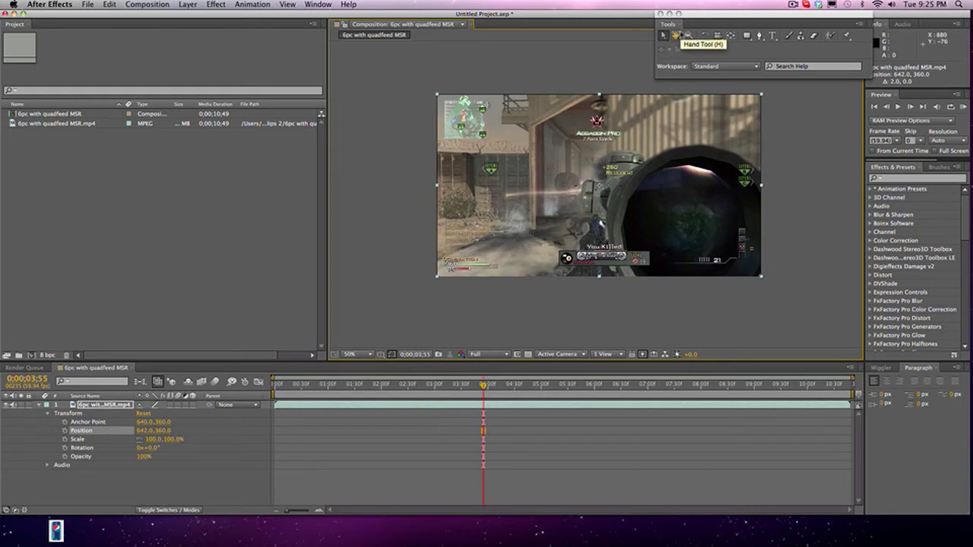
drag(619, 127, 614, 110)
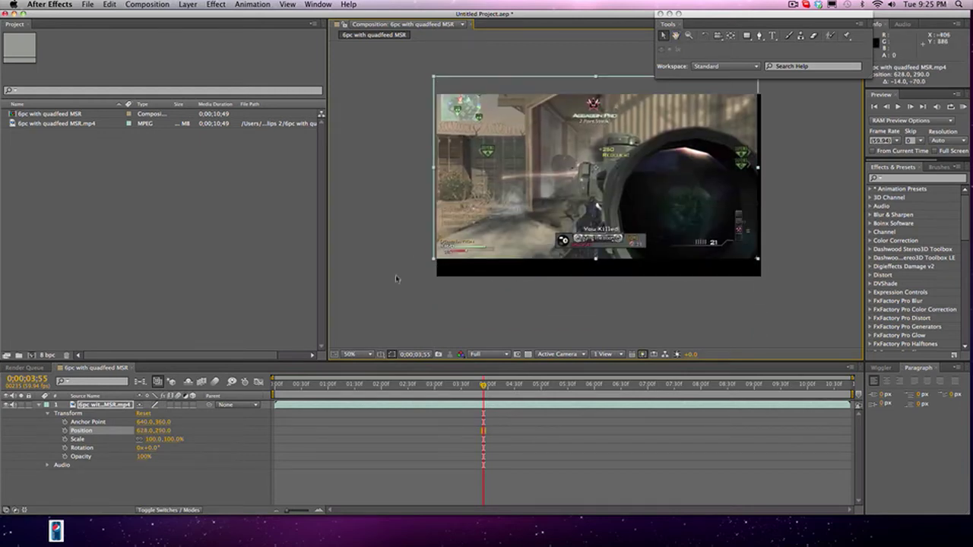
drag(573, 177, 461, 254)
- Set the clip layer's Position to 640, 360
click(141, 431)
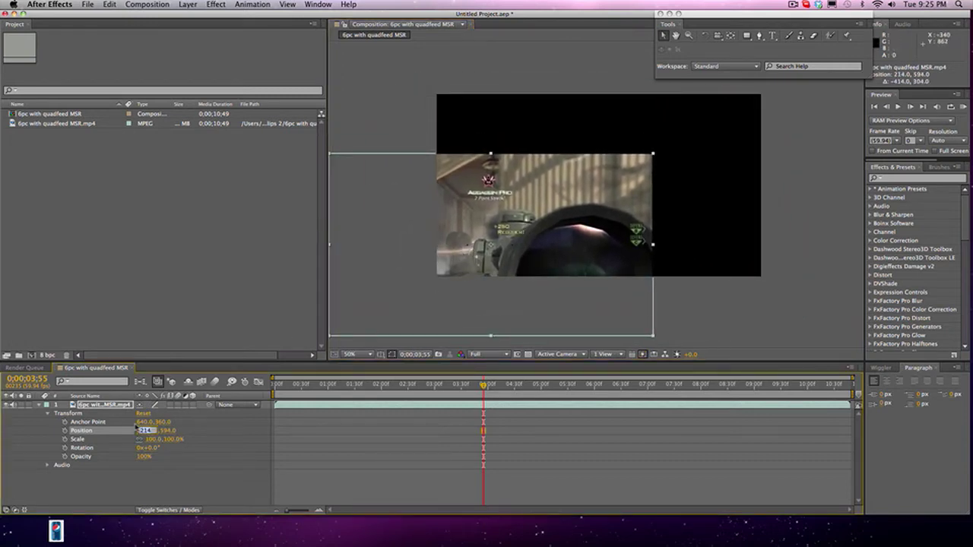
text(640)
key(Tab)
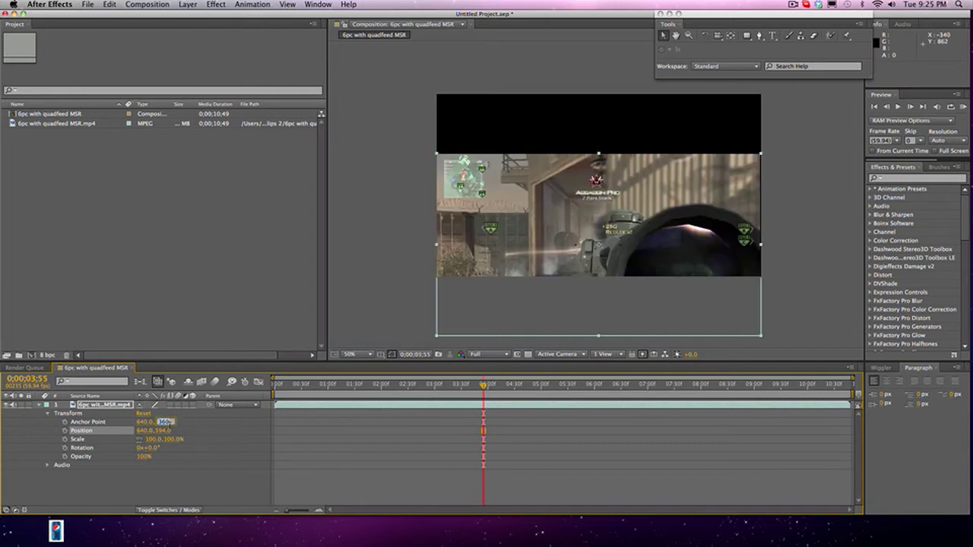
text(360)
key(Return)
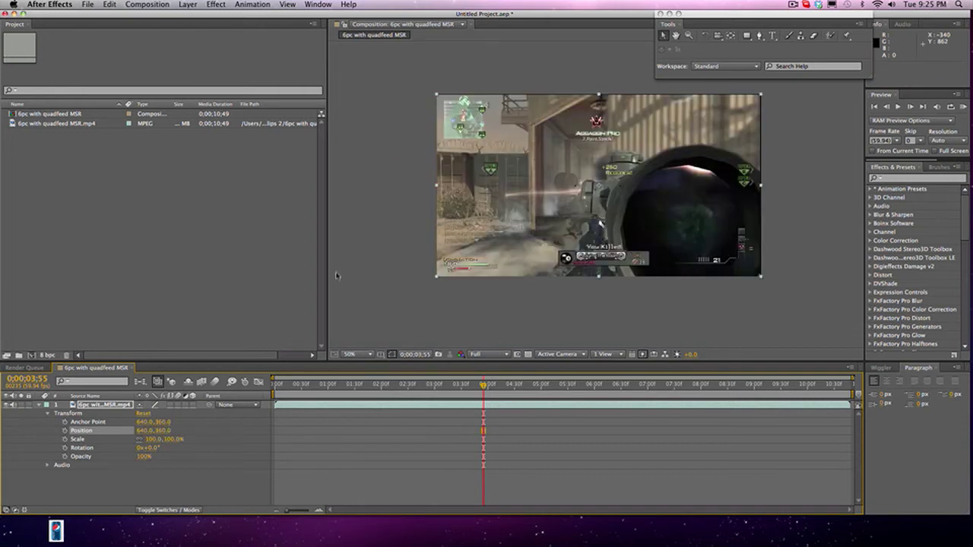
- Draw a closed five-point Pen mask over the lower part of the clip, extending below the composition frame
click(675, 35)
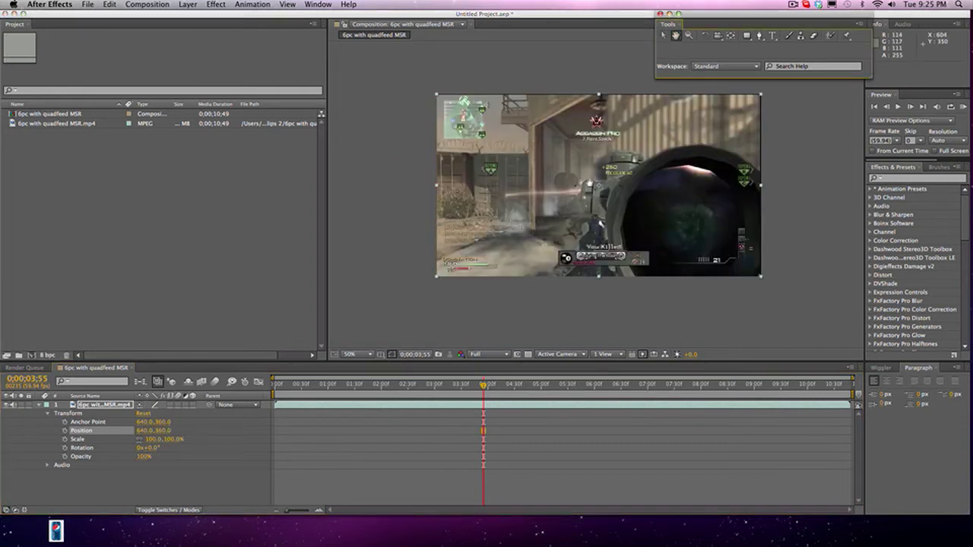
mouse_move(608, 155)
mouse_down()
mouse_move(558, 174)
mouse_move(641, 166)
mouse_move(574, 167)
mouse_move(597, 172)
mouse_up()
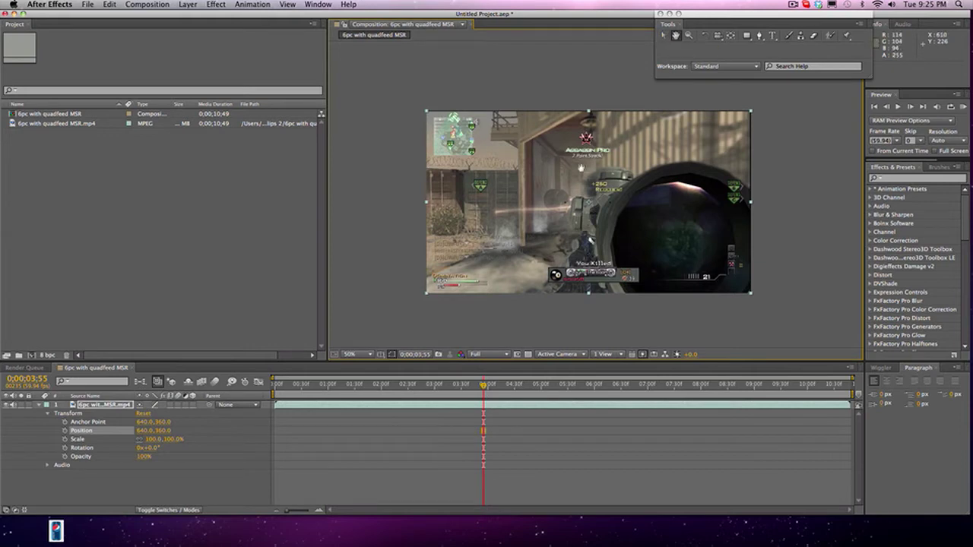
drag(581, 167, 574, 120)
right_click(573, 119)
click(760, 36)
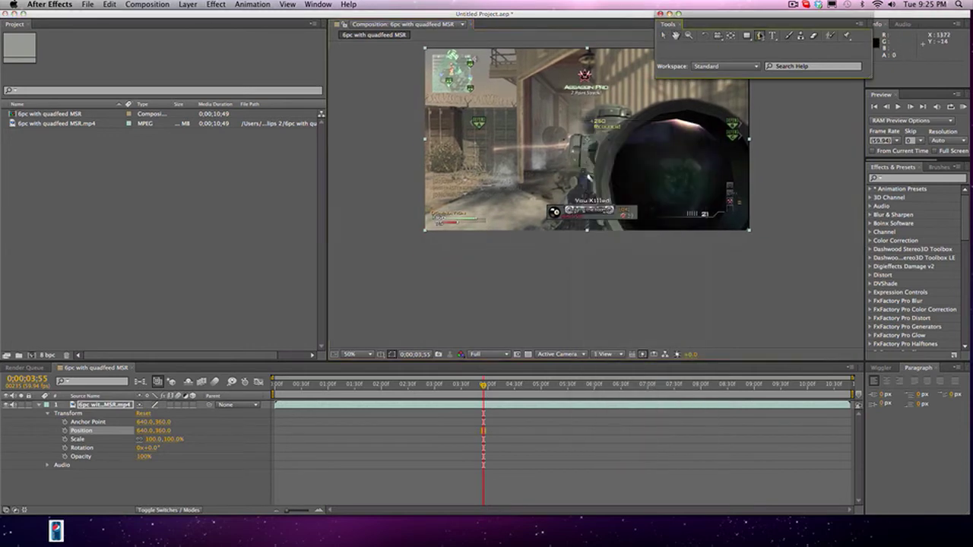
click(563, 151)
click(402, 272)
click(370, 343)
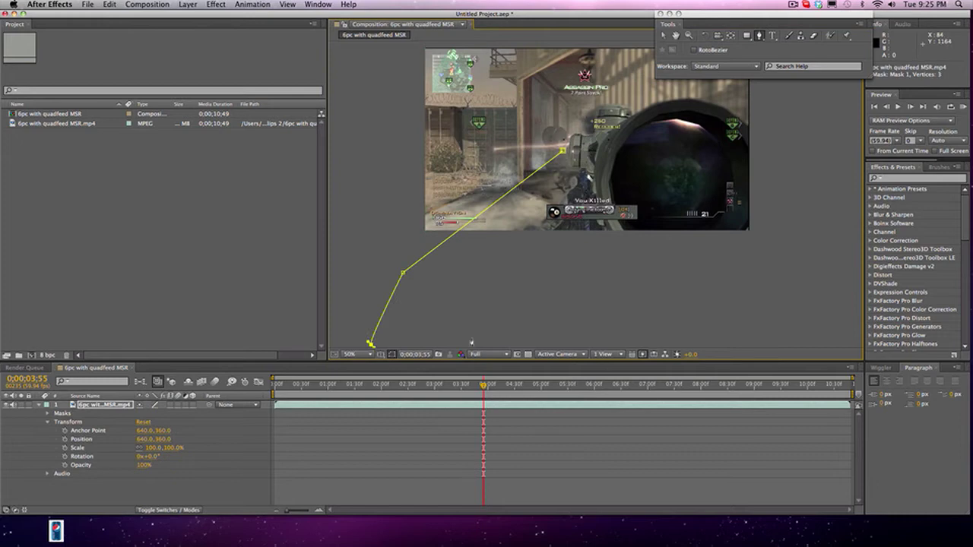
click(793, 337)
click(797, 176)
click(563, 151)
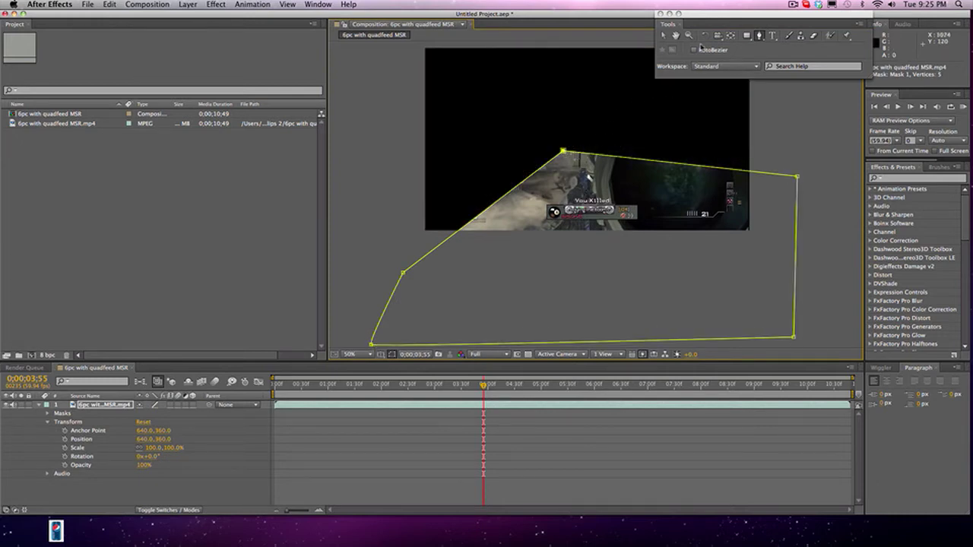
- Delete the Pen mask from the clip layer and collapse the layer's properties
click(48, 414)
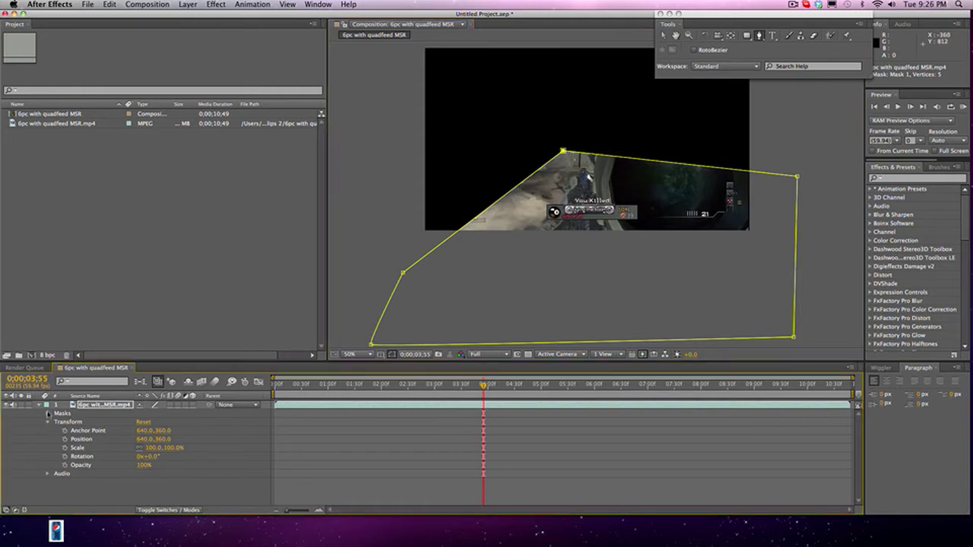
click(48, 415)
click(65, 414)
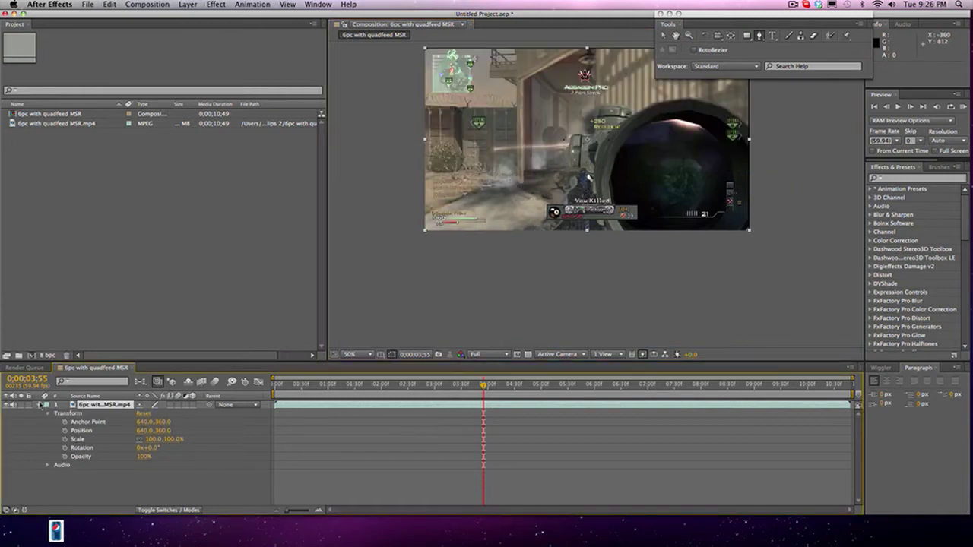
click(40, 404)
- Undo the stray curved mask point on the clip and recentre the preview with the Hand tool
drag(588, 115, 600, 188)
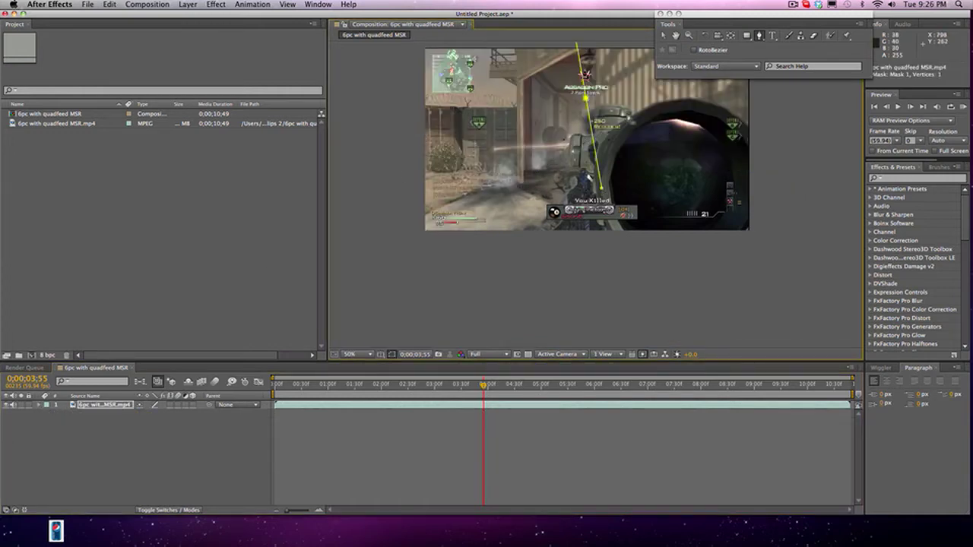
key(ctrl+z)
key(h)
drag(576, 94, 580, 146)
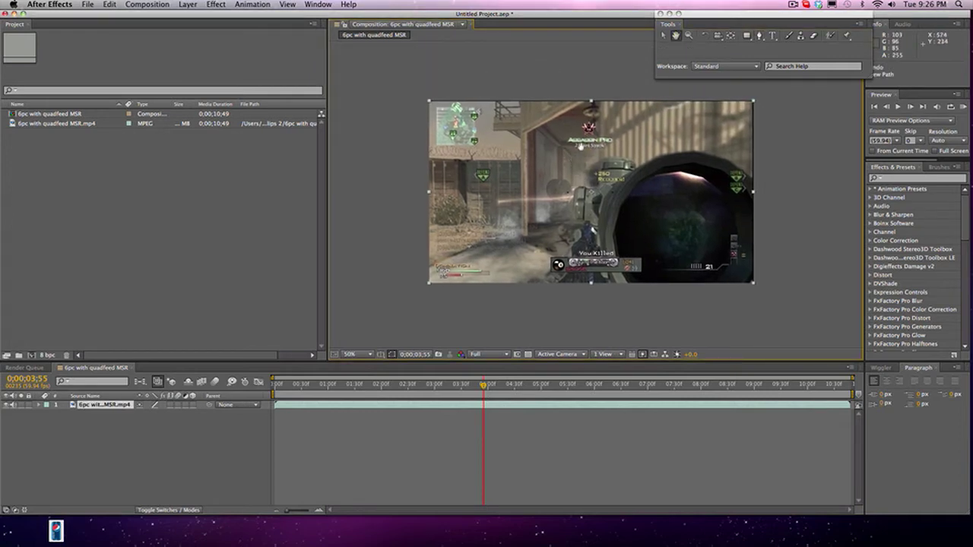
- Magnify the middle of the clip to 1800% with the Zoom tool and return to the Selection tool
click(689, 36)
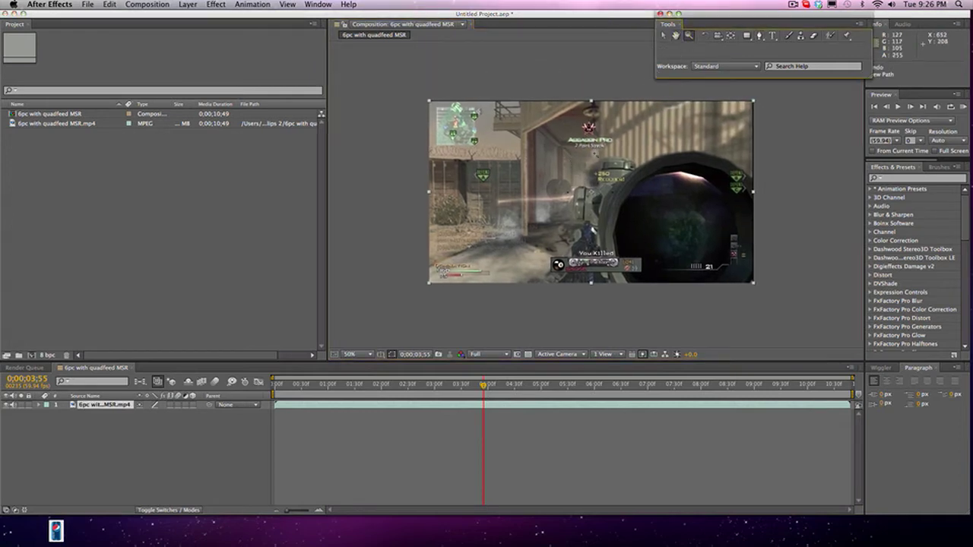
click(582, 191)
scroll(610, 189, up, 5)
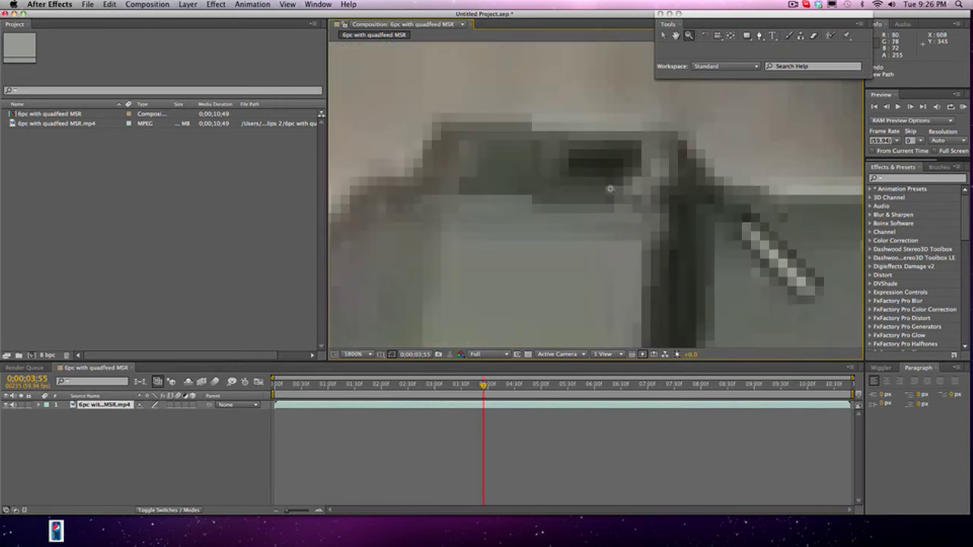
click(358, 354)
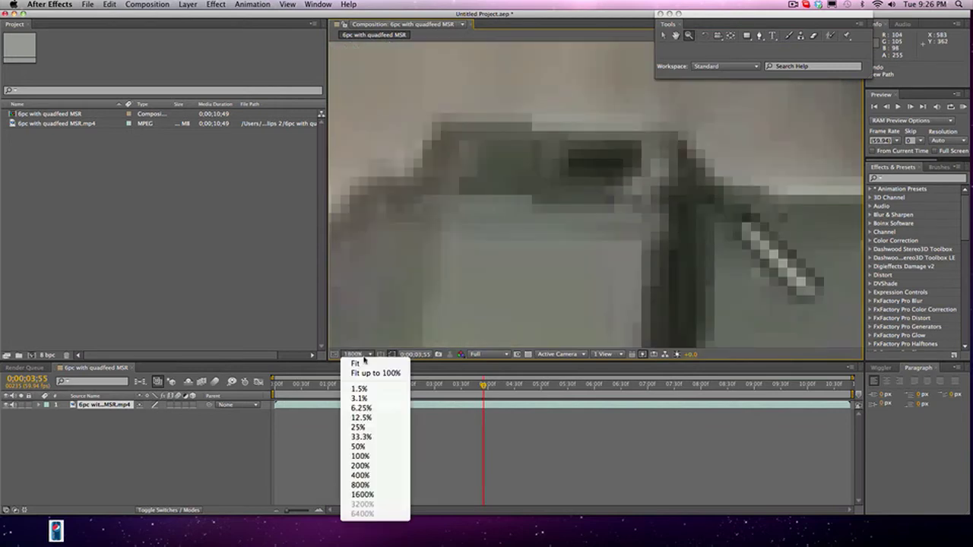
key(Escape)
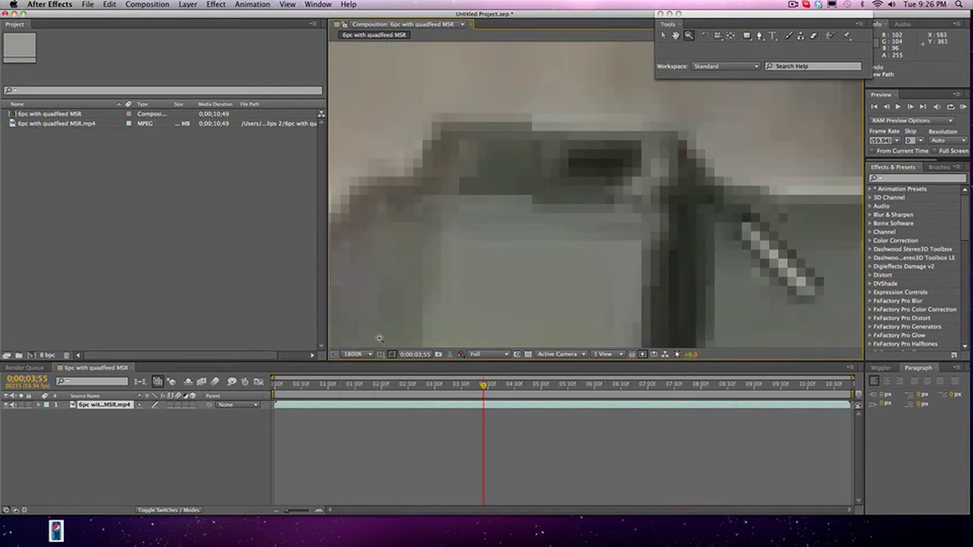
key(v)
- Try several preview magnifications, including 12.5% and 1.5%, and restore the composition view to 50%
click(356, 355)
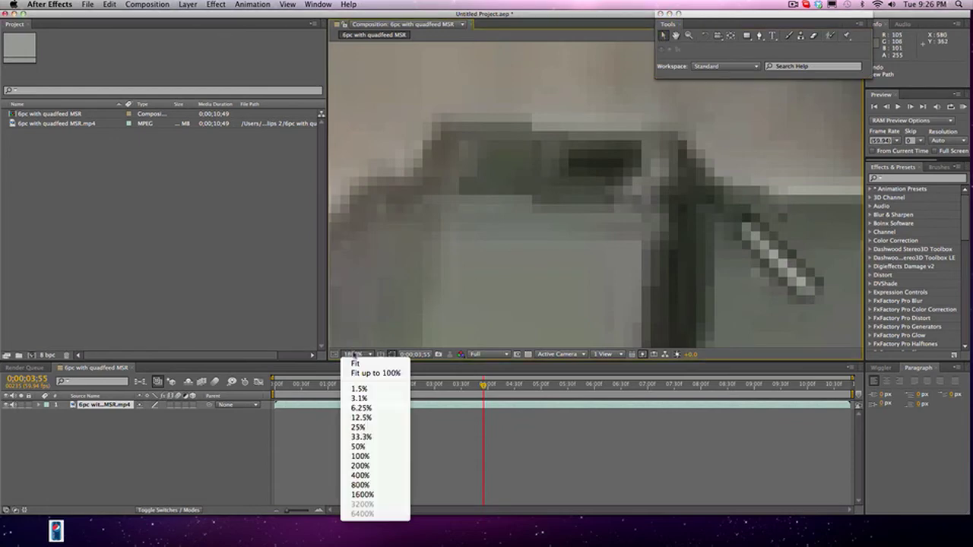
click(360, 447)
click(356, 354)
click(361, 417)
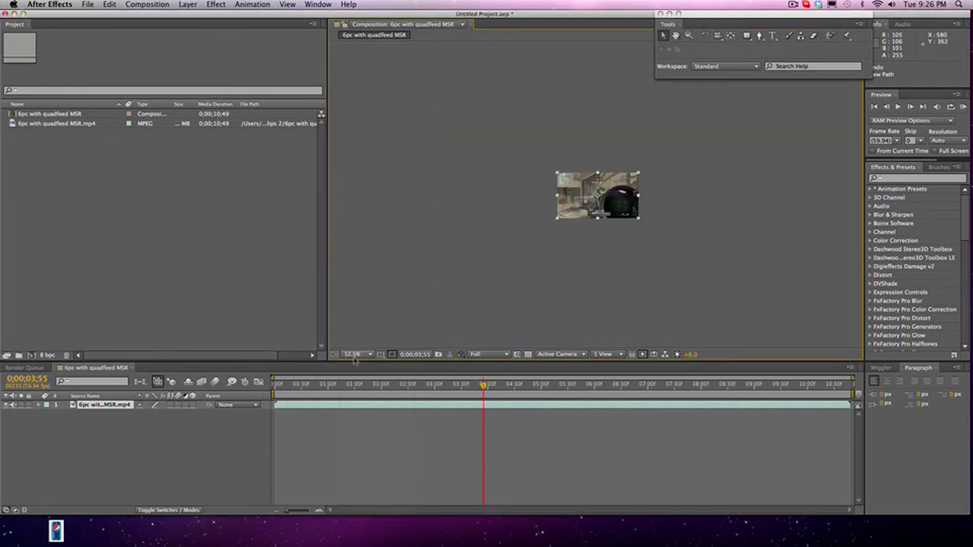
click(354, 359)
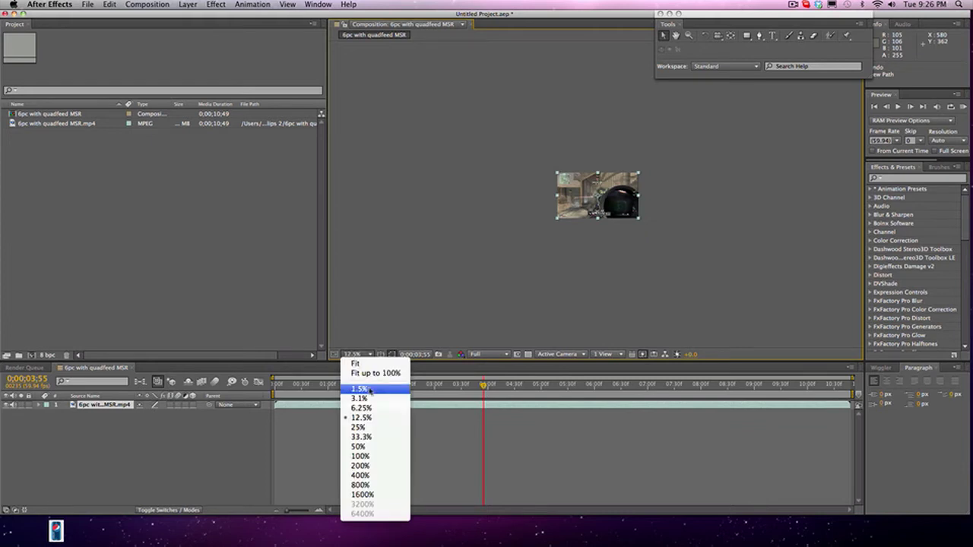
click(359, 389)
click(419, 304)
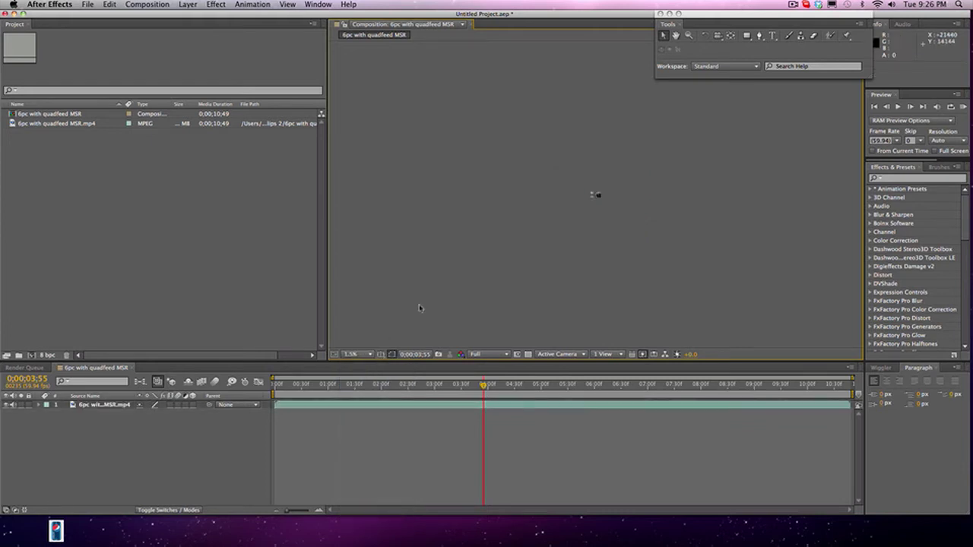
click(357, 354)
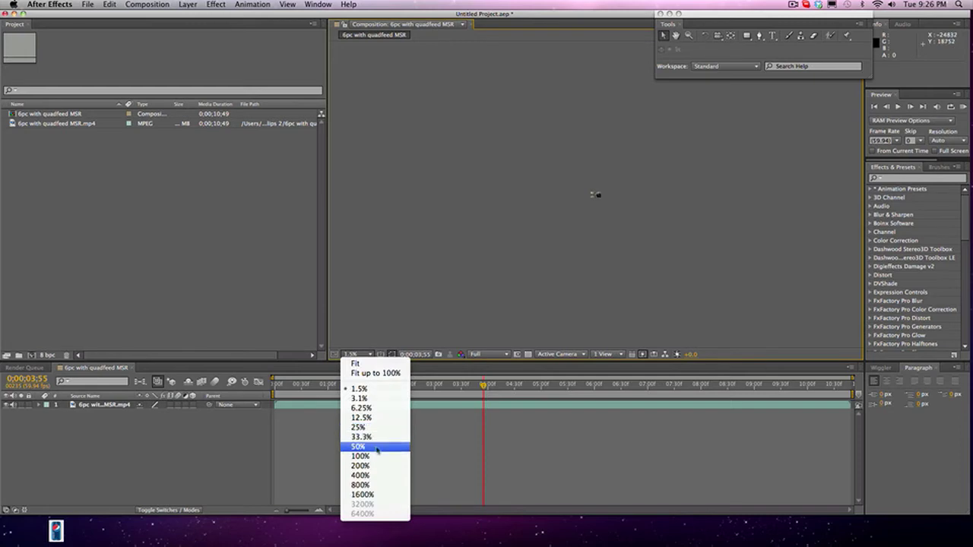
click(358, 447)
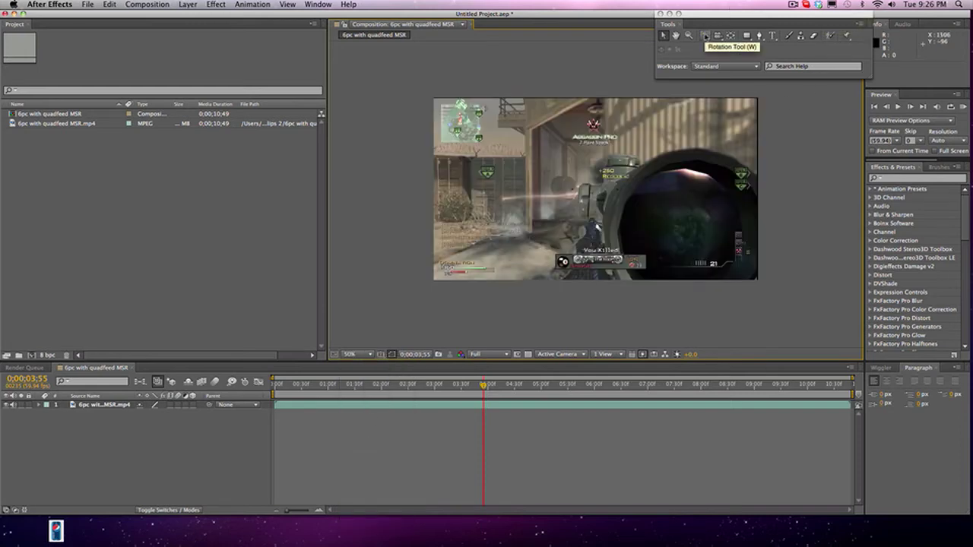
- Spin the clip layer freehand with the Rotation tool by about 4 turns plus 100°, and undo the rotation
click(706, 35)
drag(714, 228, 578, 427)
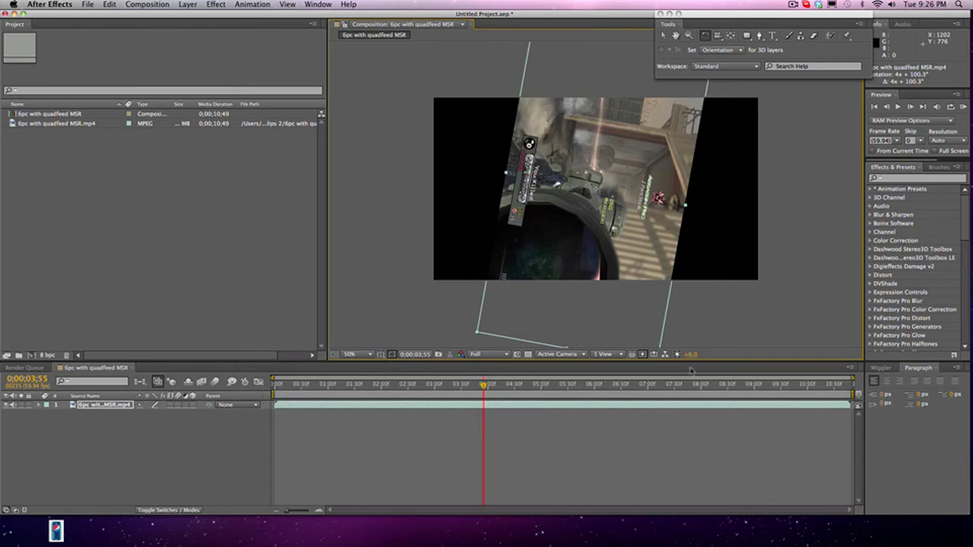
key(super+z)
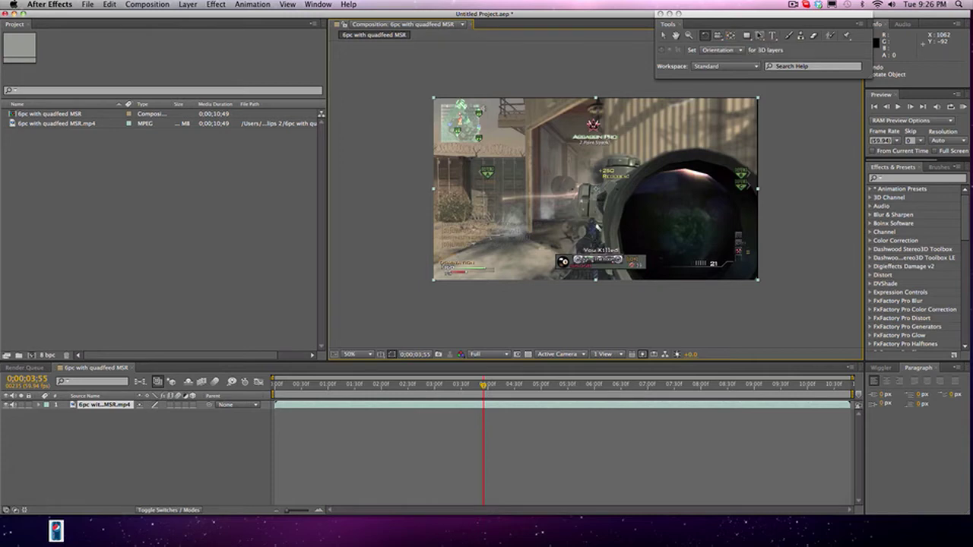
- Draw a closed three-point curved Pen mask around the rifle scope and adjust its upper curve handles
click(759, 36)
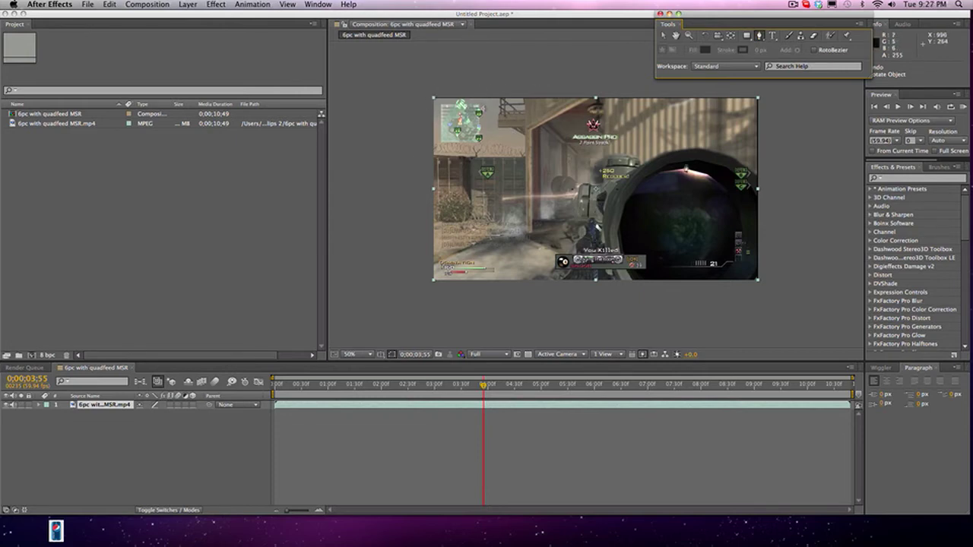
click(686, 164)
drag(617, 240, 617, 300)
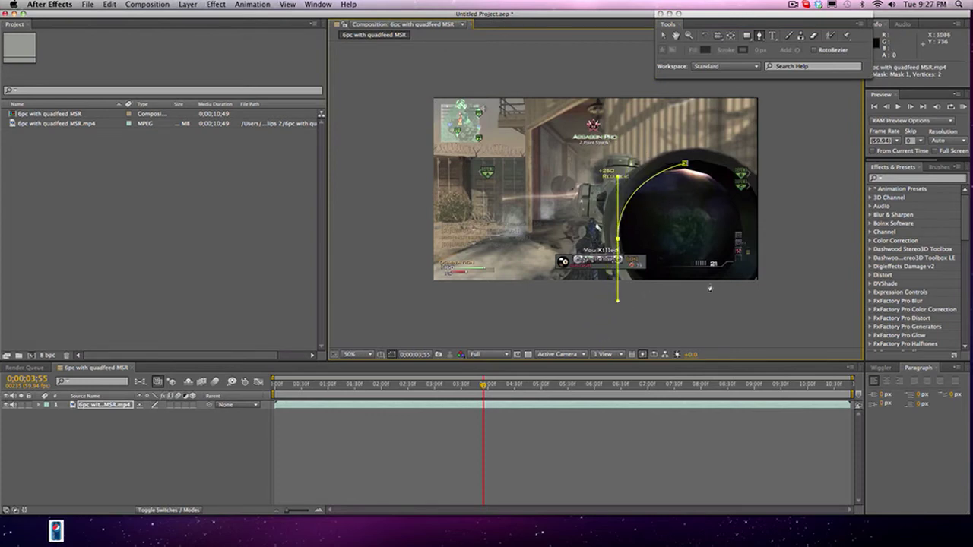
click(741, 252)
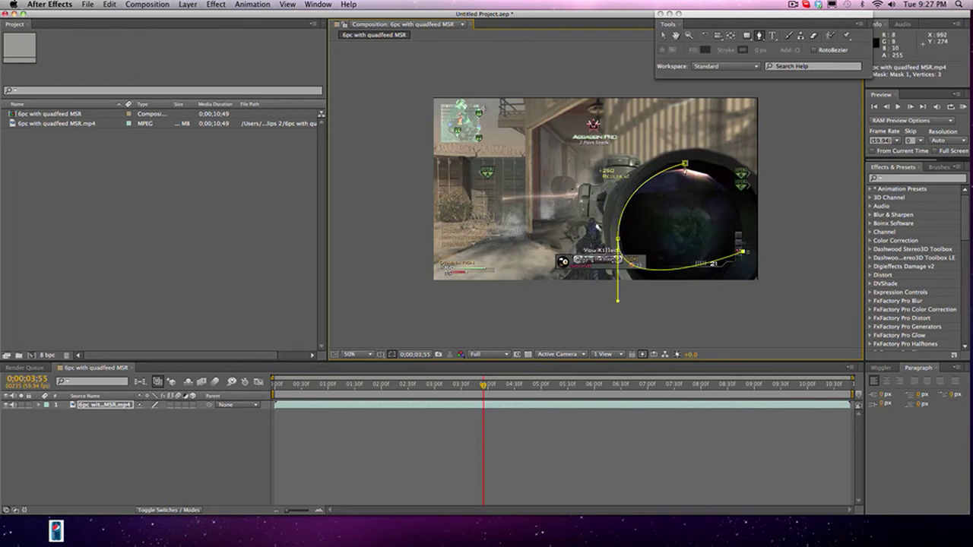
click(684, 163)
drag(684, 164, 738, 163)
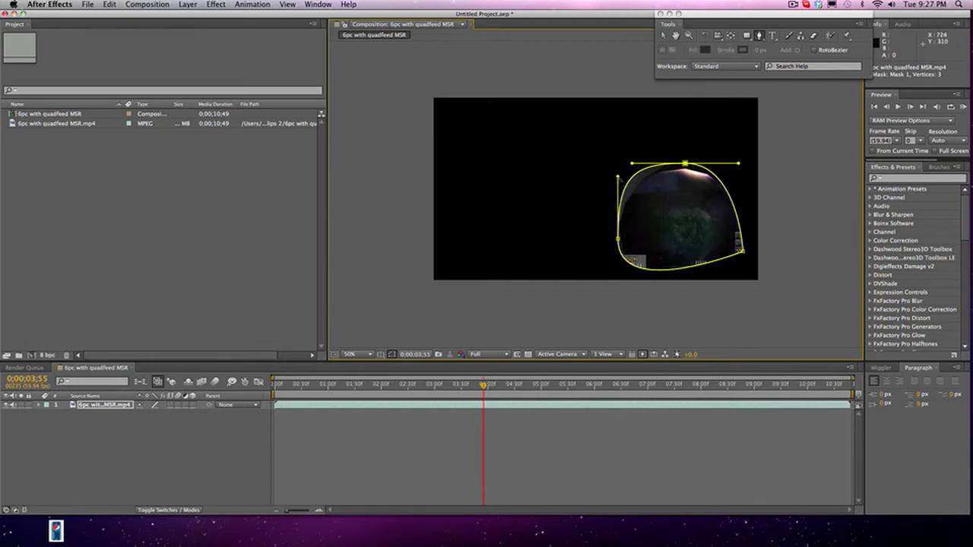
mouse_move(617, 177)
mouse_down()
mouse_move(620, 189)
mouse_move(635, 170)
mouse_up()
- Reveal the scope mask's properties on the clip layer and toggle its Inverted option on and off
click(39, 406)
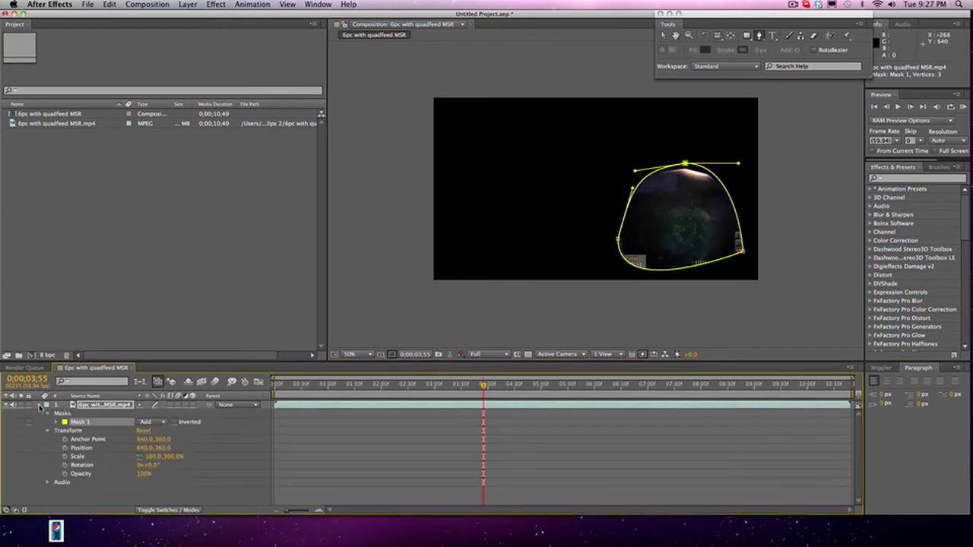
click(57, 422)
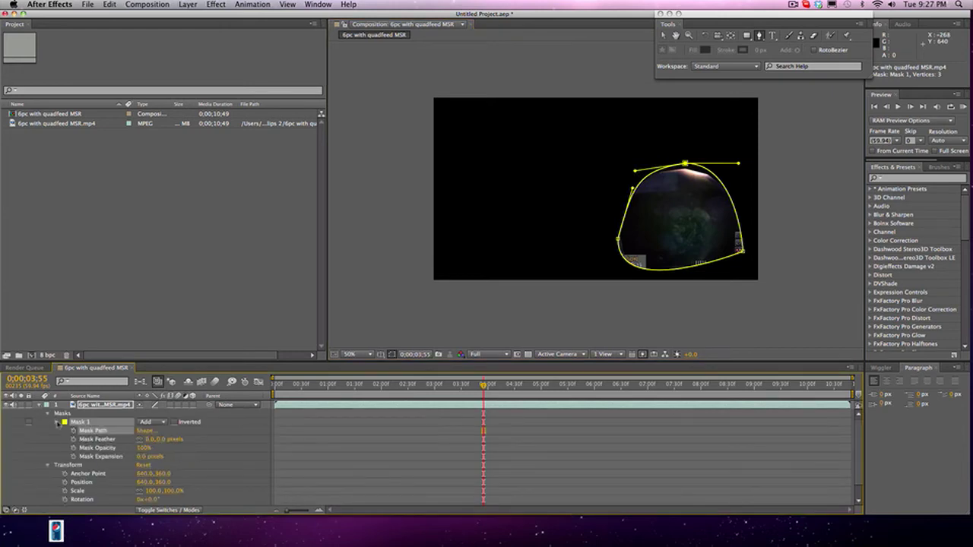
click(57, 422)
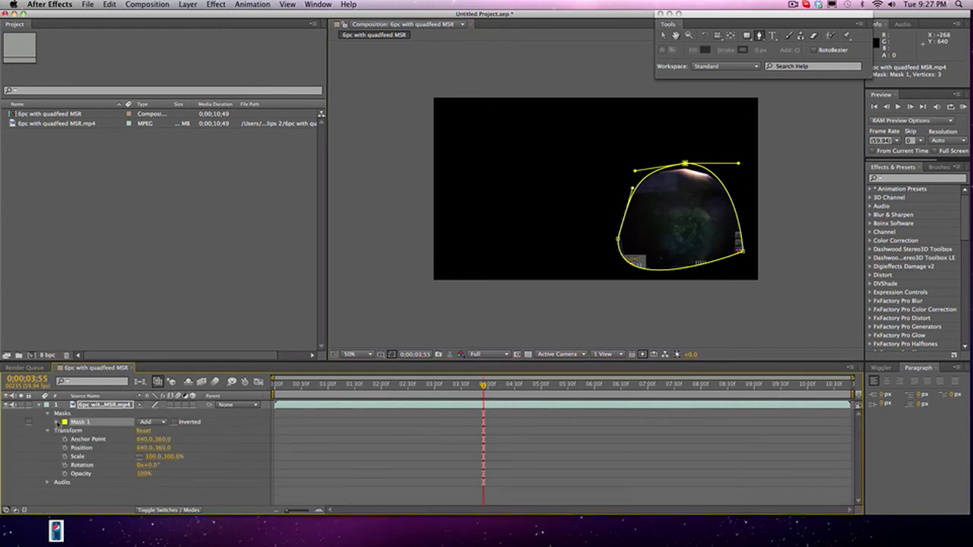
click(175, 422)
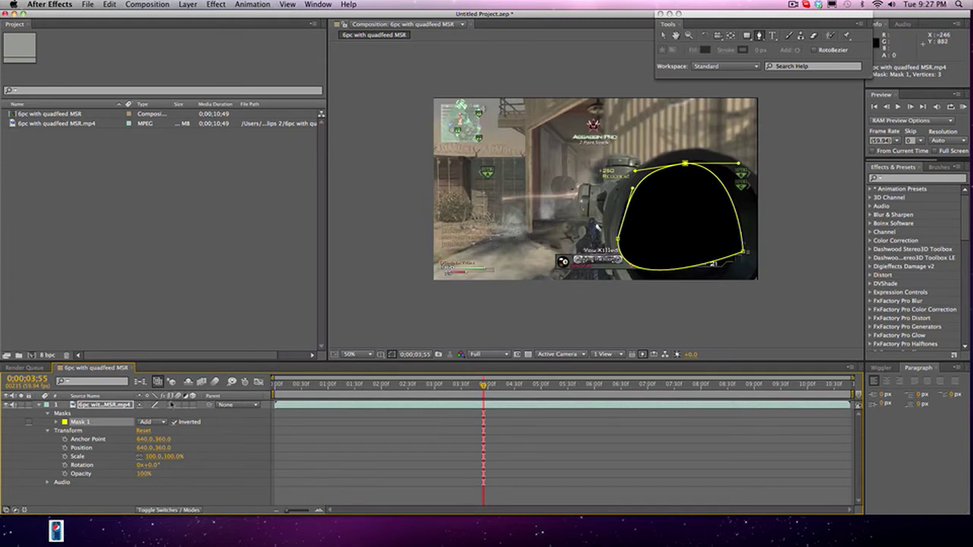
click(175, 423)
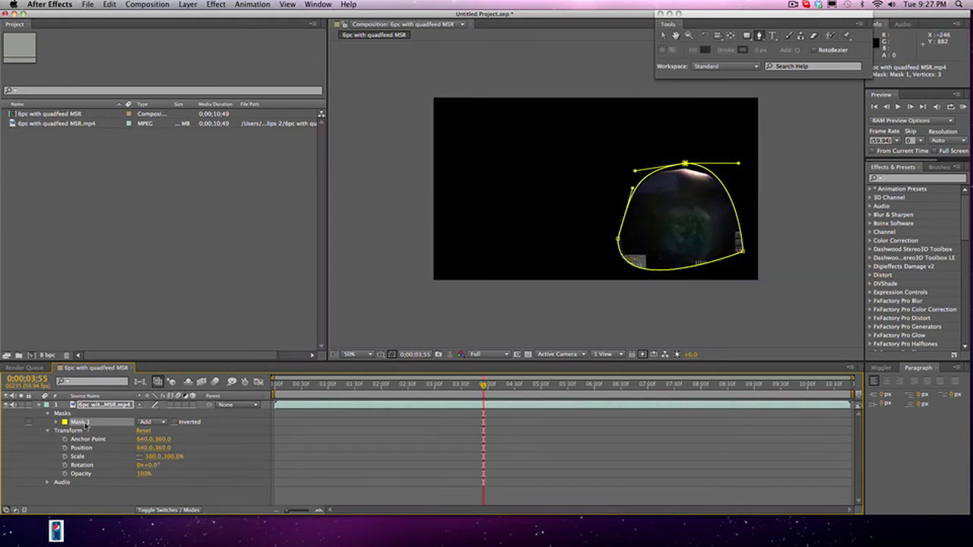
- Delete the scope mask from the clip layer
key(Delete)
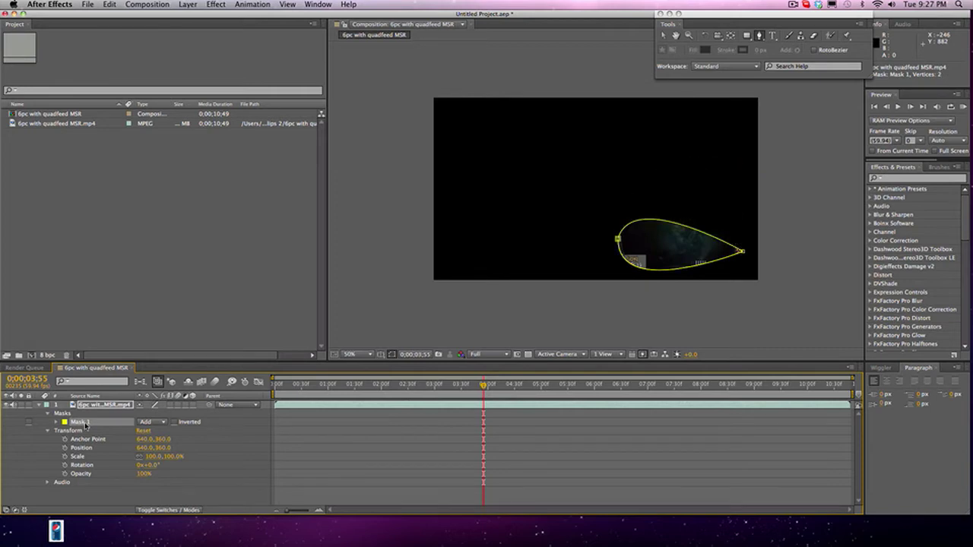
click(85, 423)
key(Delete)
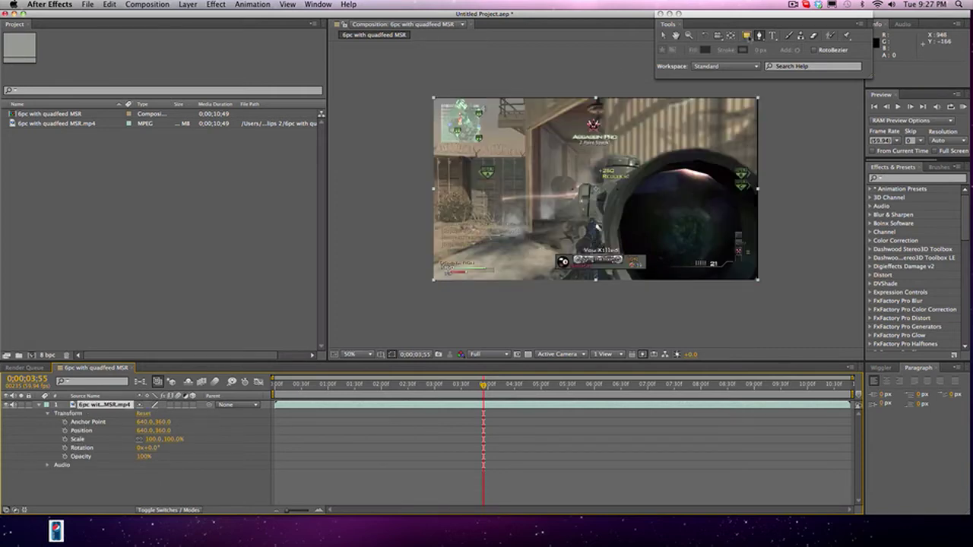
- Draw a rounded rectangle mask about 822 by 452 px over the middle of the clip and return to the Selection tool
click(746, 35)
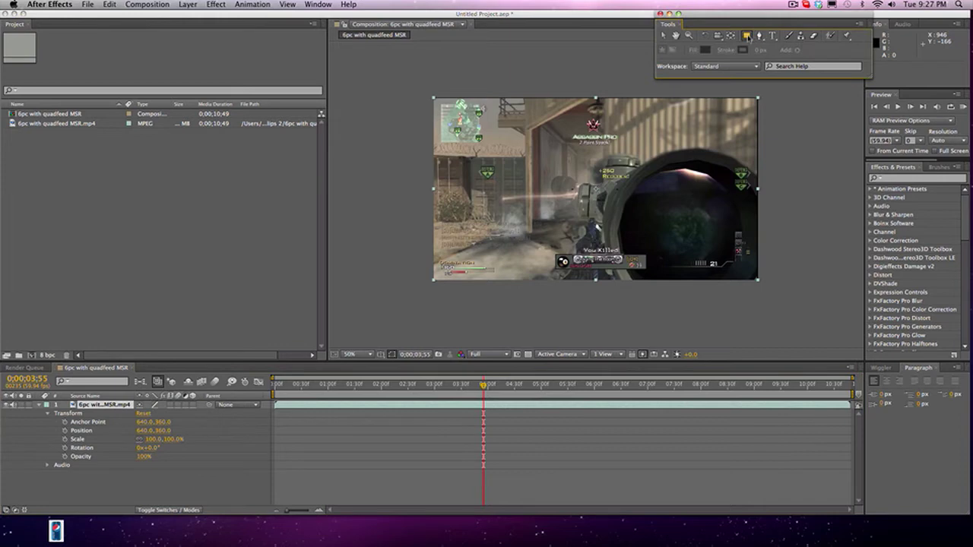
drag(749, 38, 794, 47)
drag(492, 118, 701, 235)
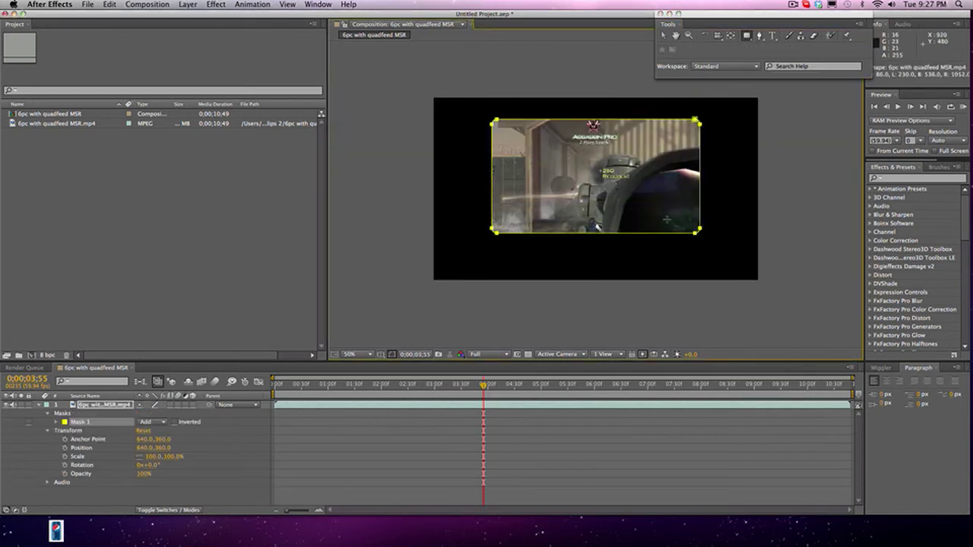
click(663, 35)
click(631, 51)
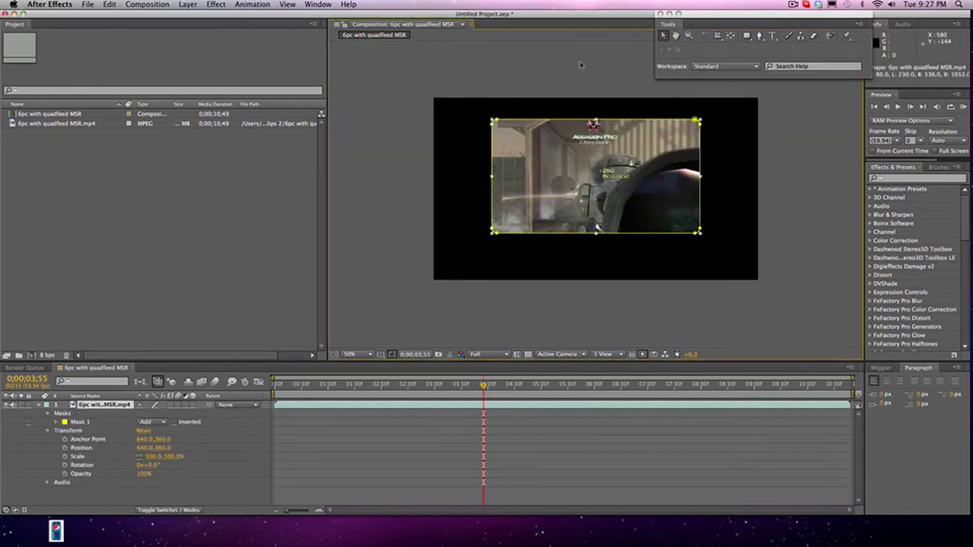
- Move the masked clip slightly down and right in the composition to about position 648, 398
click(265, 240)
click(319, 478)
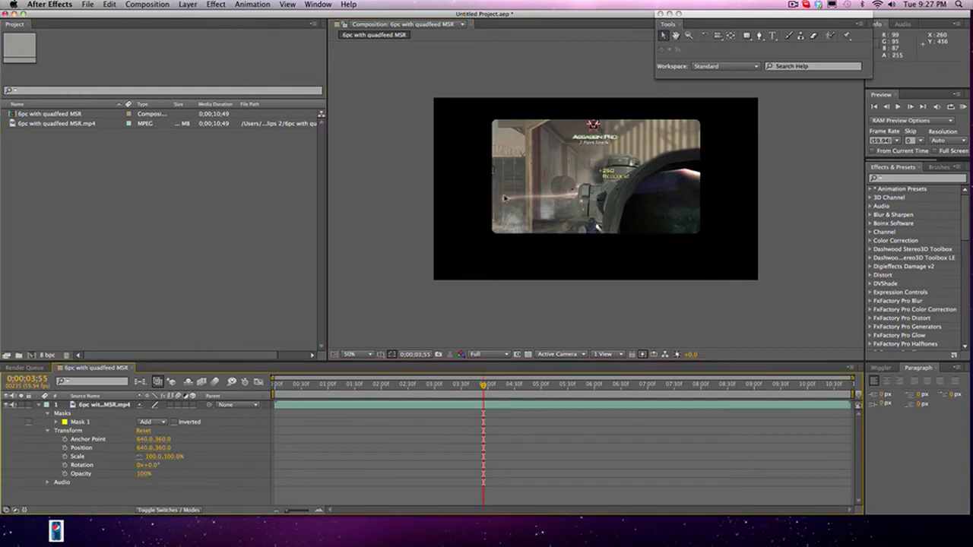
drag(561, 156, 589, 161)
click(383, 190)
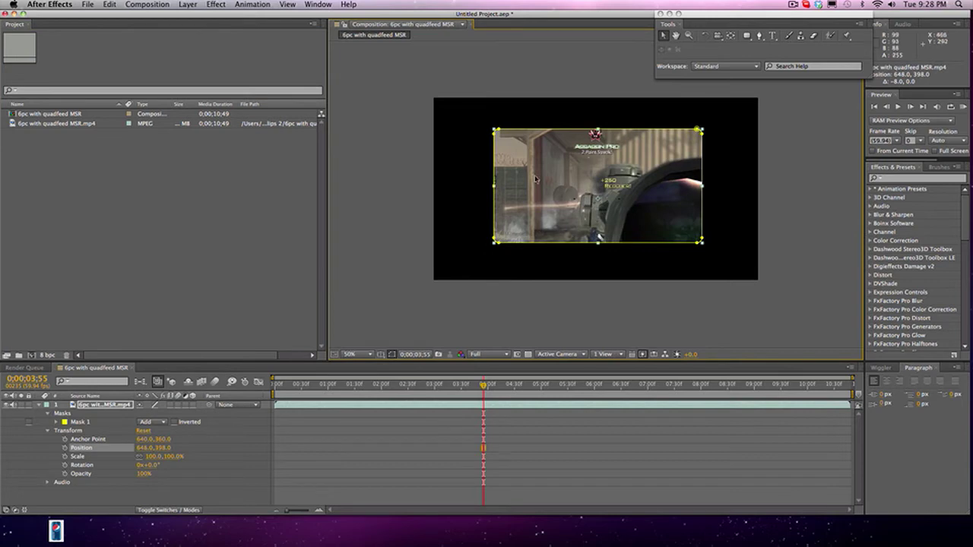
- Delete the rounded rectangle mask from the clip layer
click(54, 427)
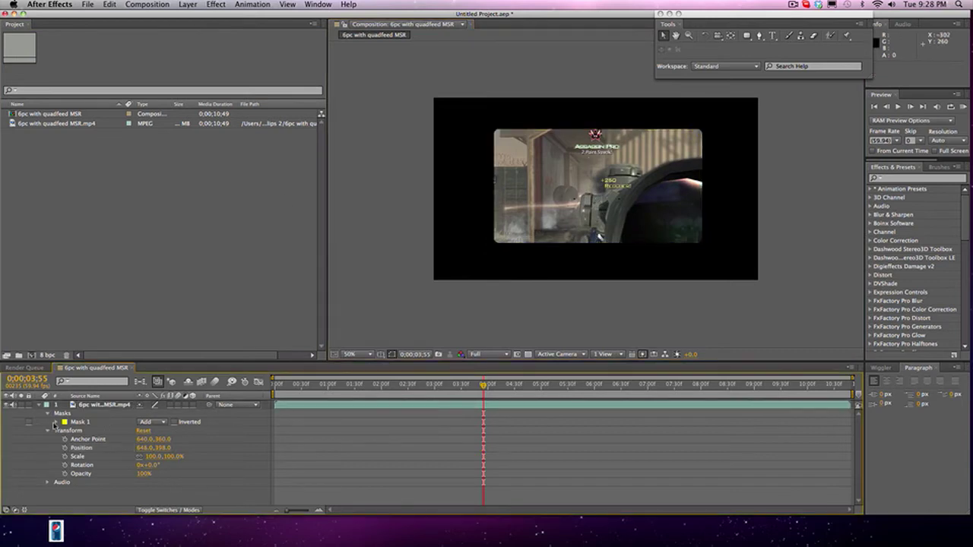
click(56, 422)
click(56, 422)
click(80, 423)
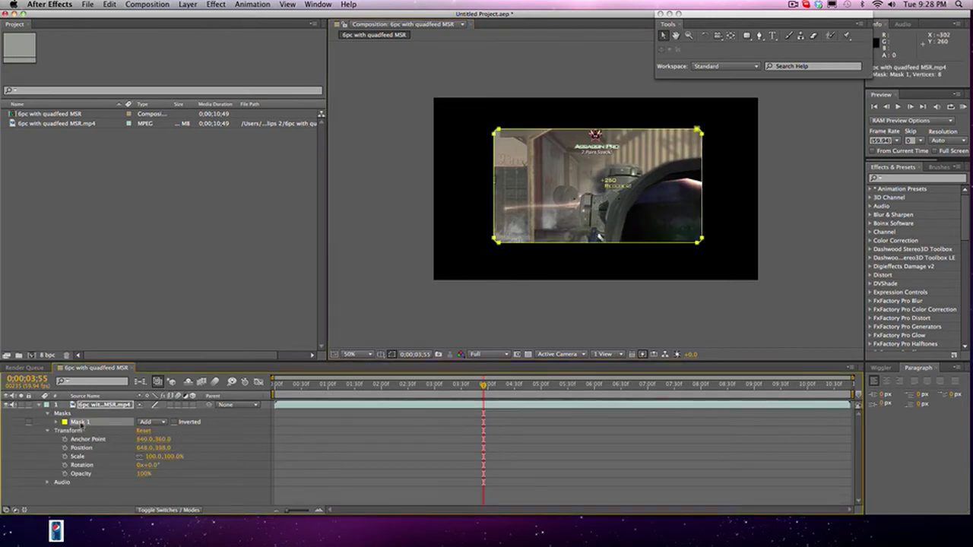
key(Delete)
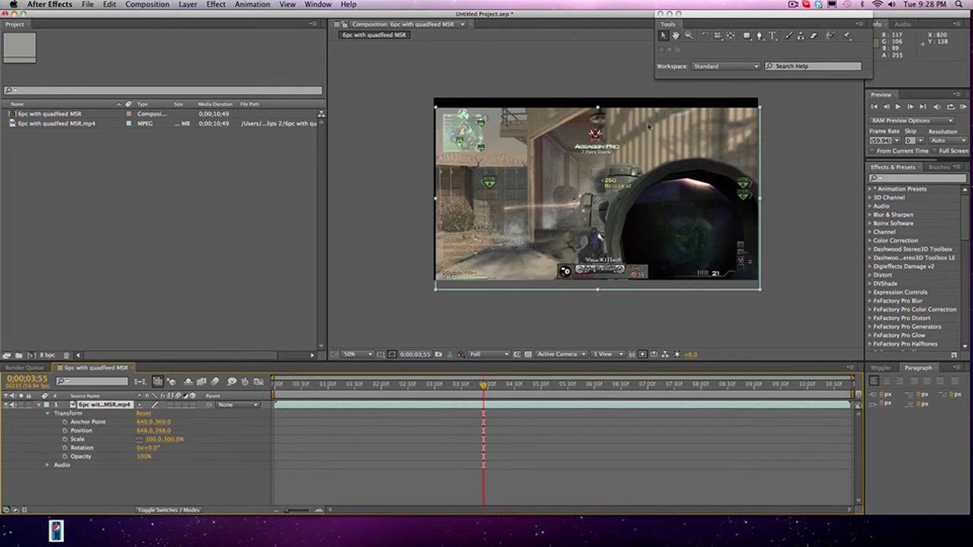
- Undo the mask deletion, the clip's move and the drawing of the rounded rectangle mask
key(super+z)
key(super+z)
key(super+z)
key(super+z)
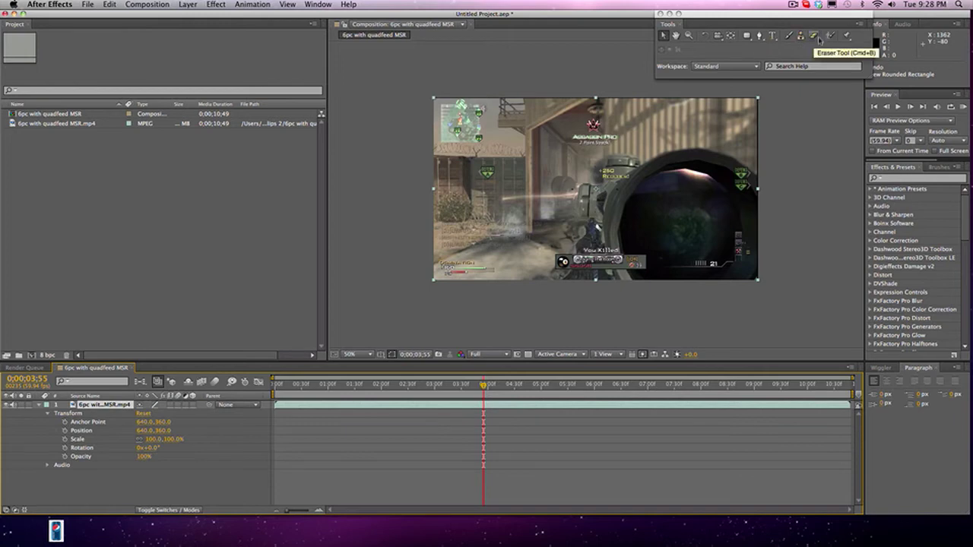
- Collapse the clip layer's properties and add a text layer reading "Text" over the upper part of the clip
click(772, 36)
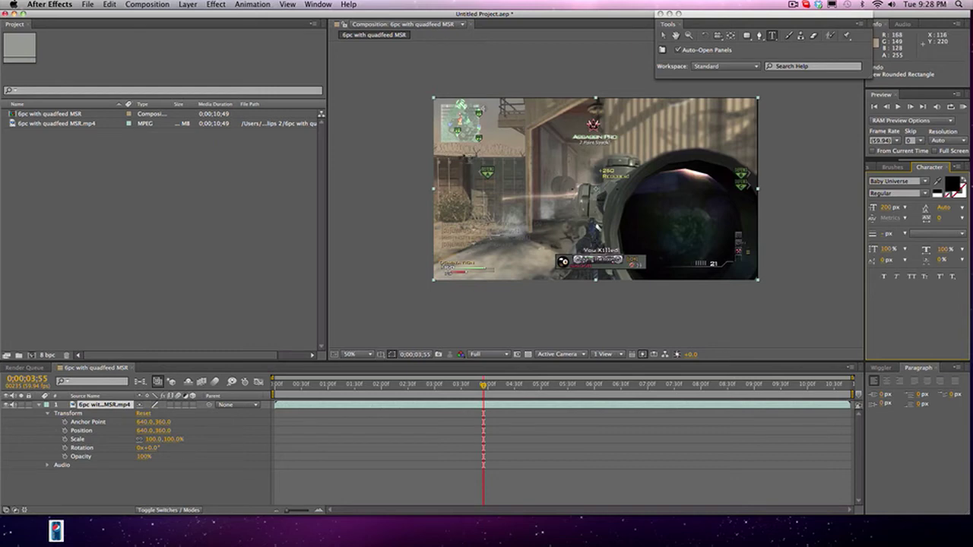
click(41, 406)
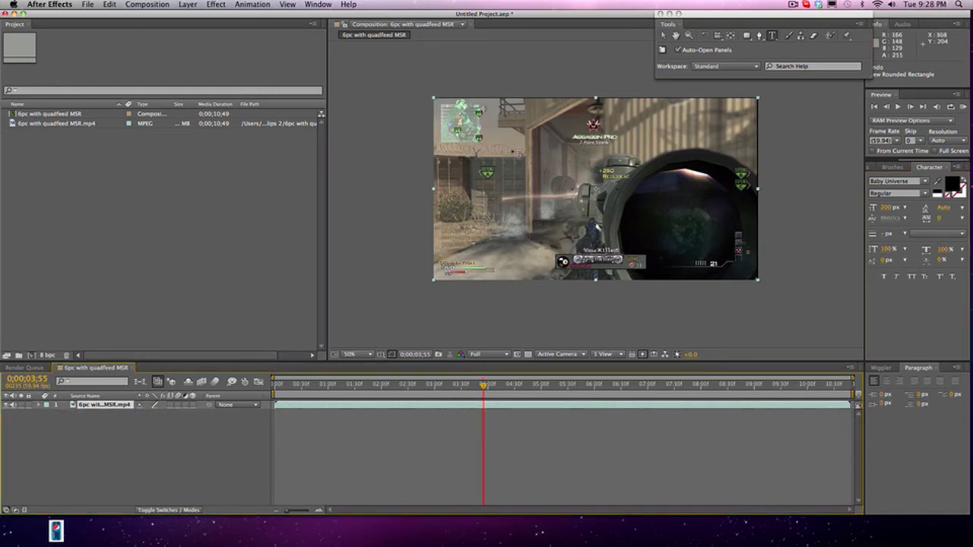
click(512, 152)
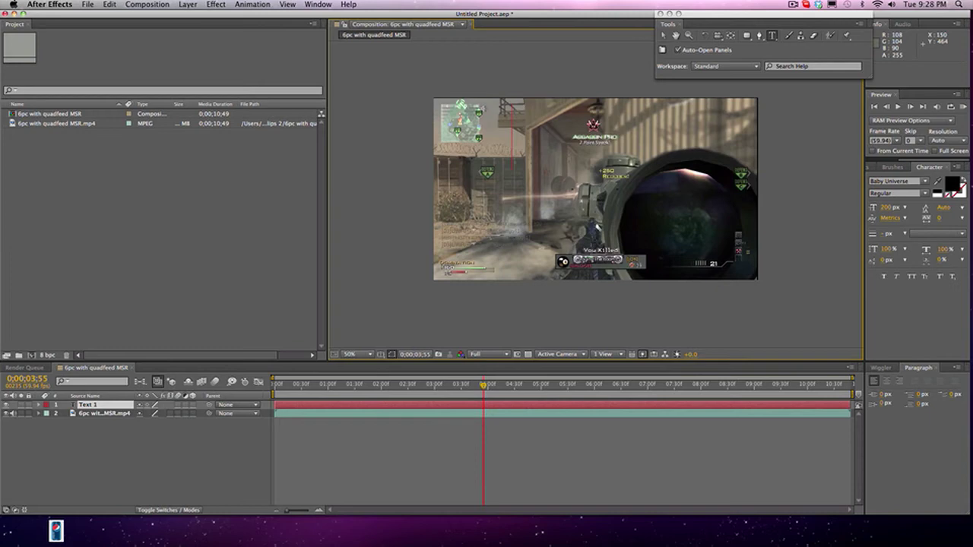
text(Text)
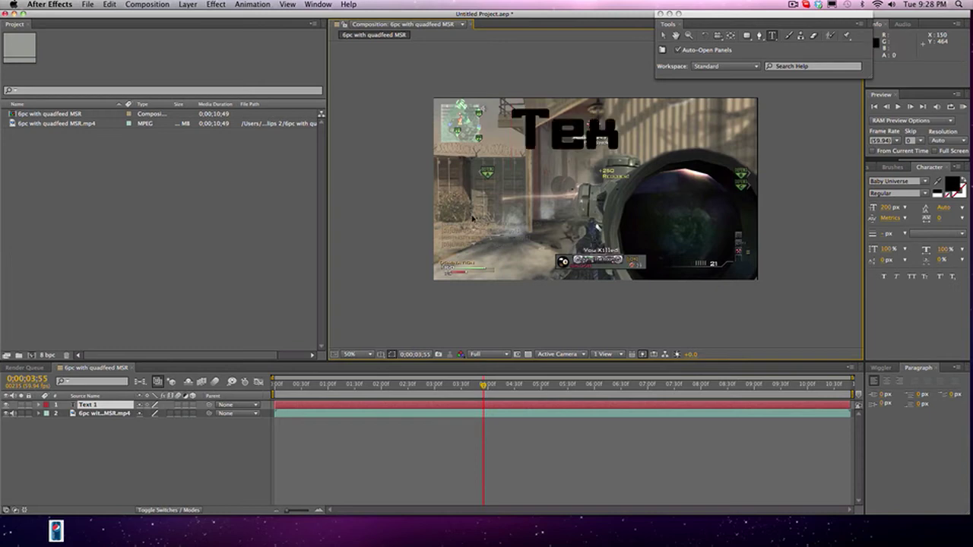
- Select the whole word "Text" and set its font size to 50 px
key(shift+Left)
key(shift+Left)
key(shift+Left)
key(shift+Left)
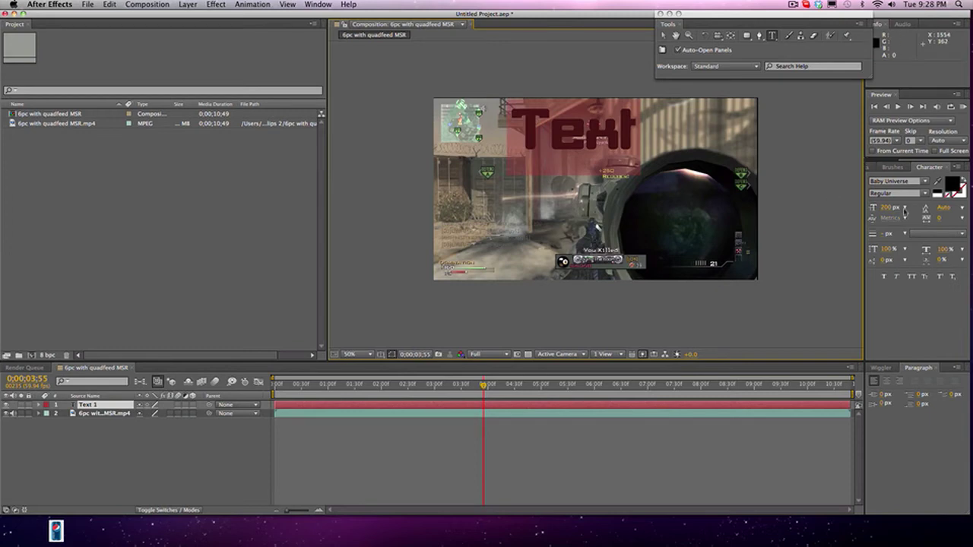
click(890, 209)
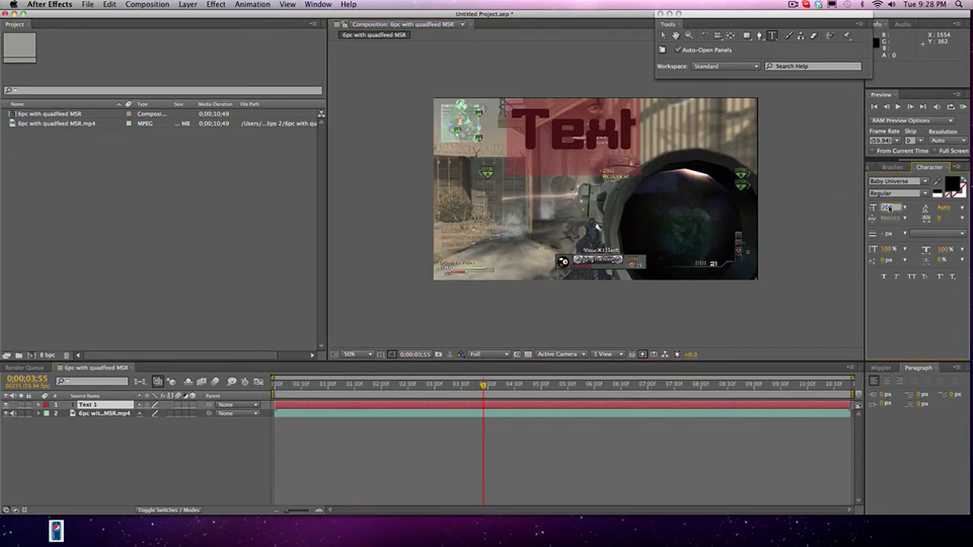
text(50)
key(Return)
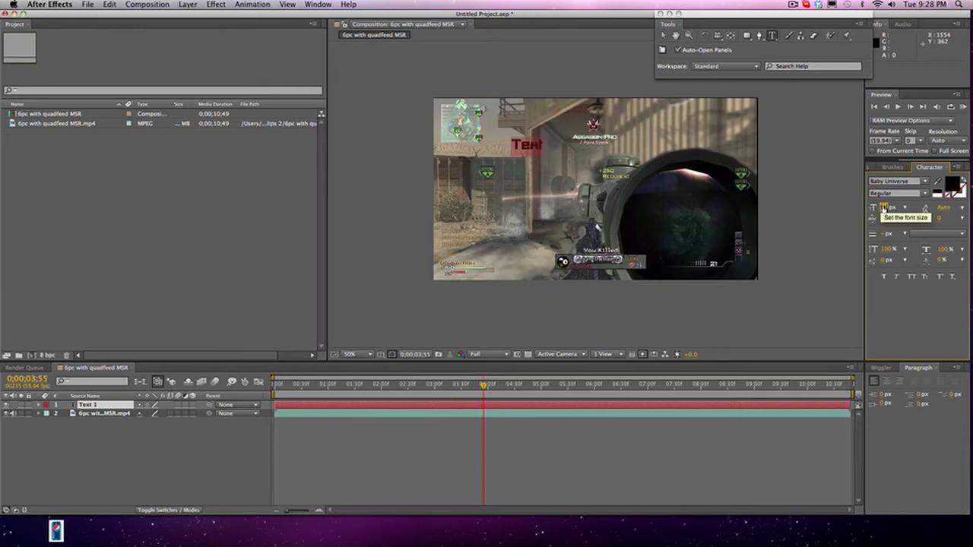
- Make the text layer read "Text" and set its font size to 300 px
text(300)
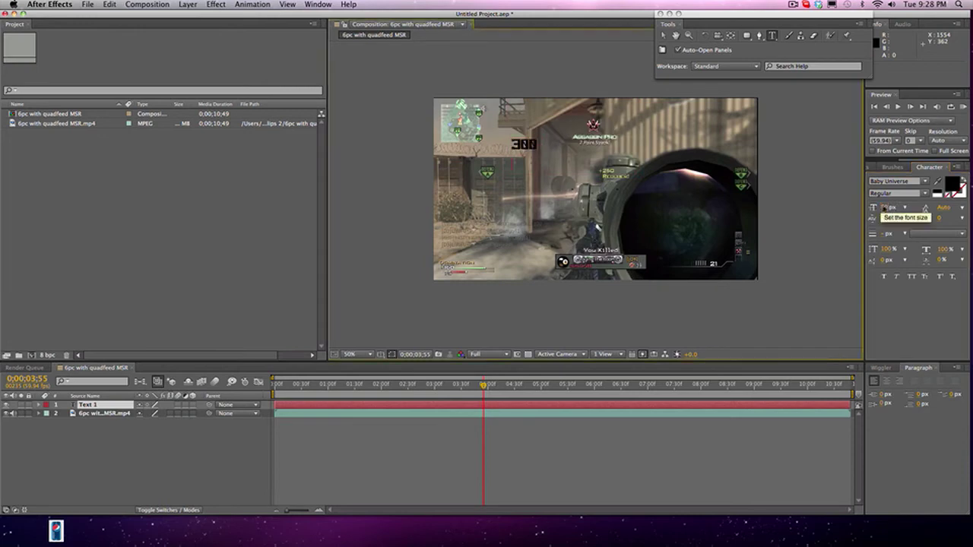
key(super+a)
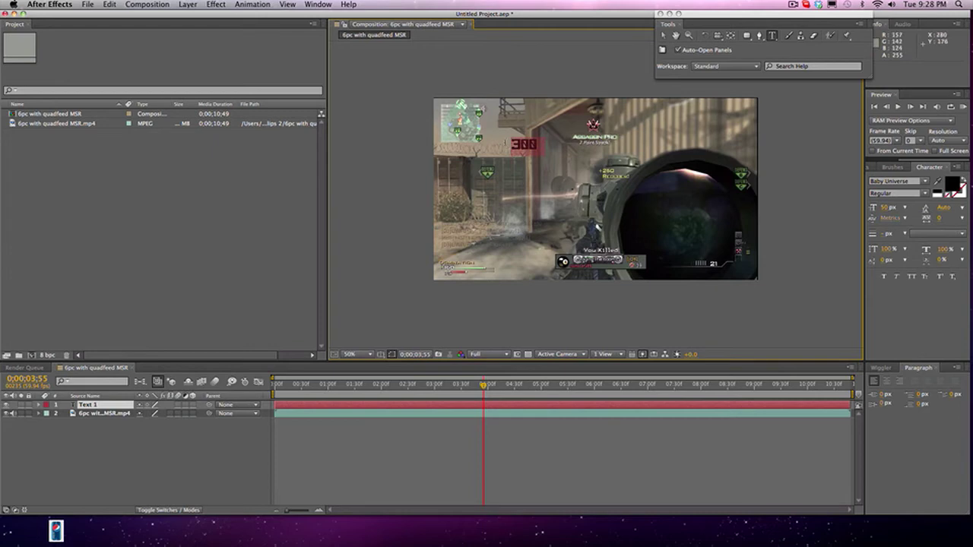
text(Text)
click(884, 208)
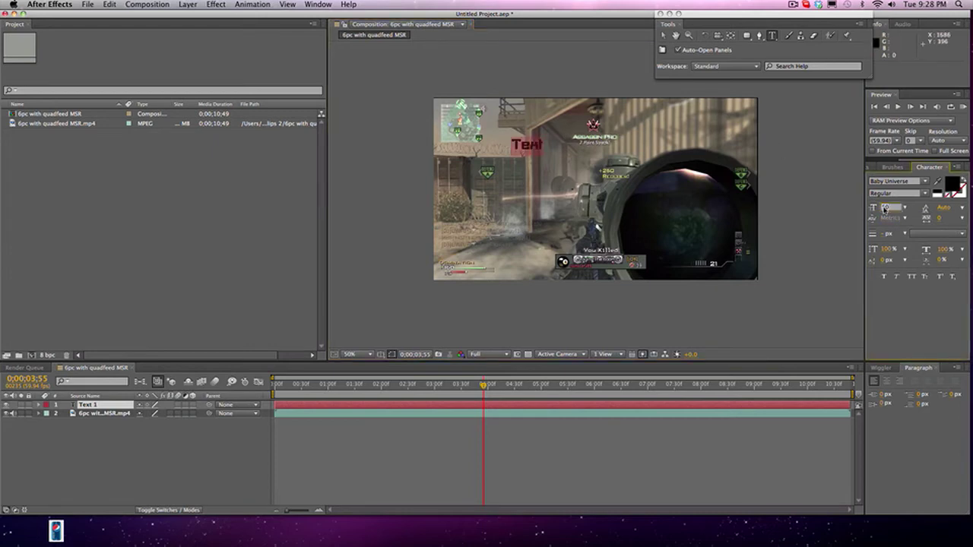
text(300)
key(Return)
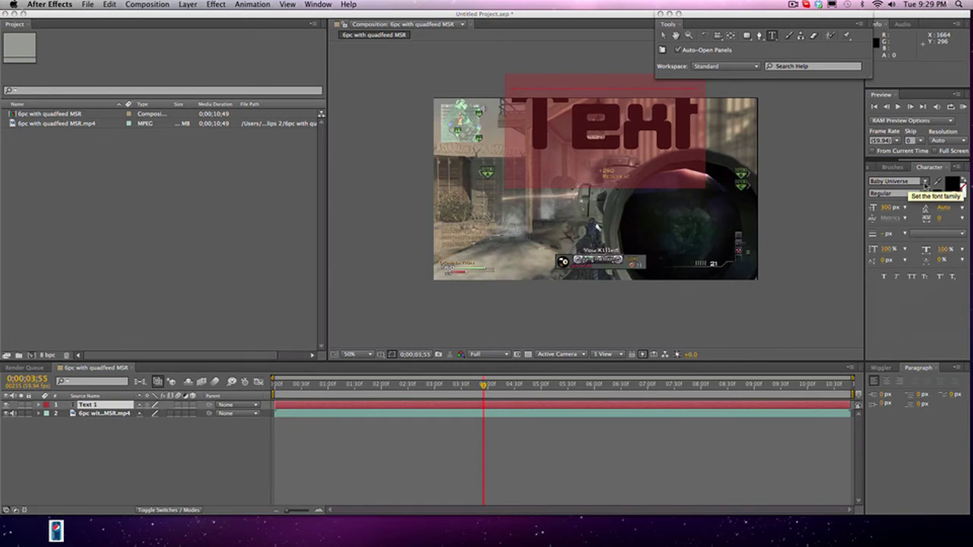
- Set the text's font family to Baltar in the Regular style and return to the Selection tool
click(906, 184)
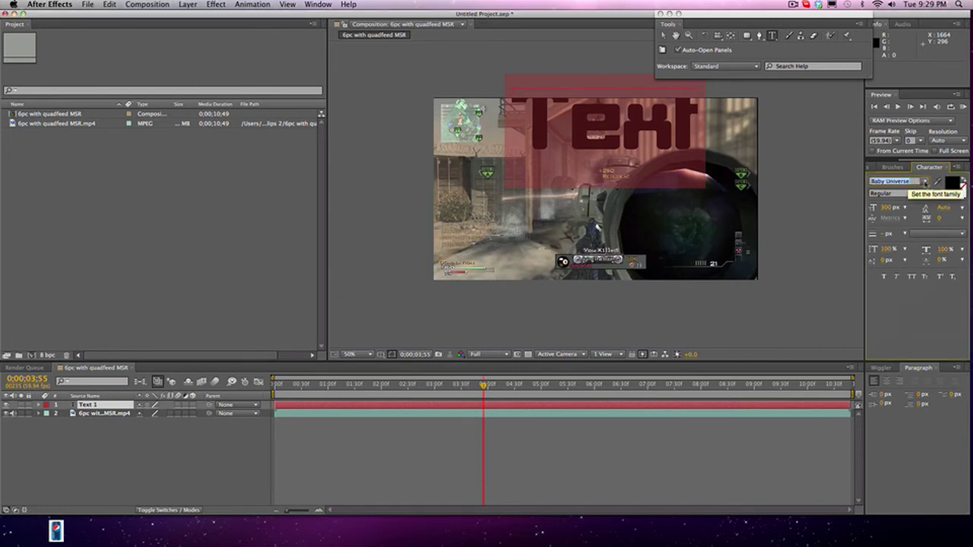
click(923, 184)
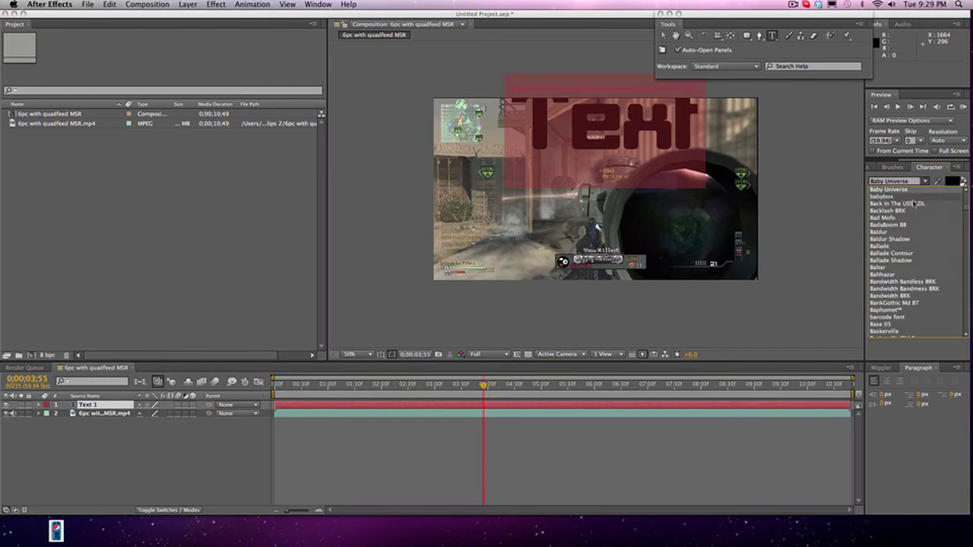
click(885, 267)
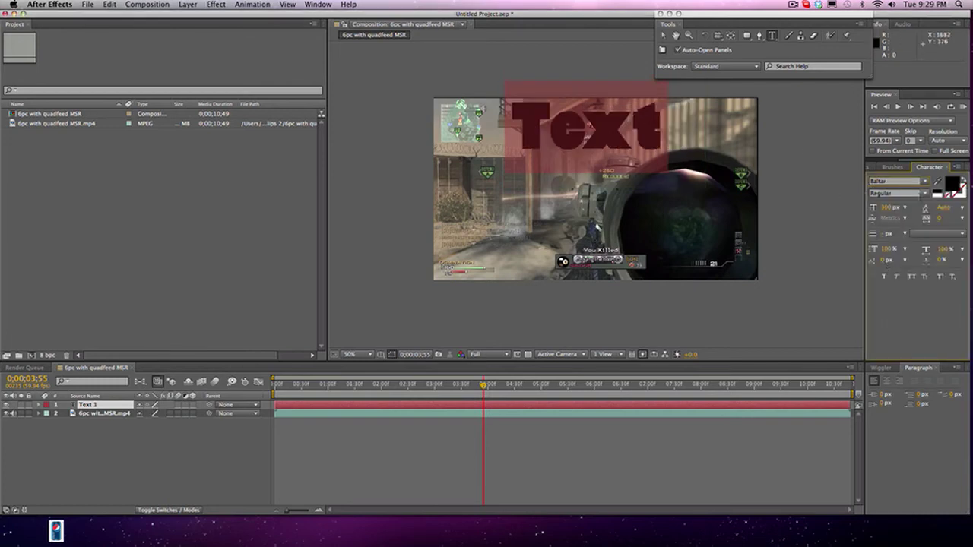
click(926, 194)
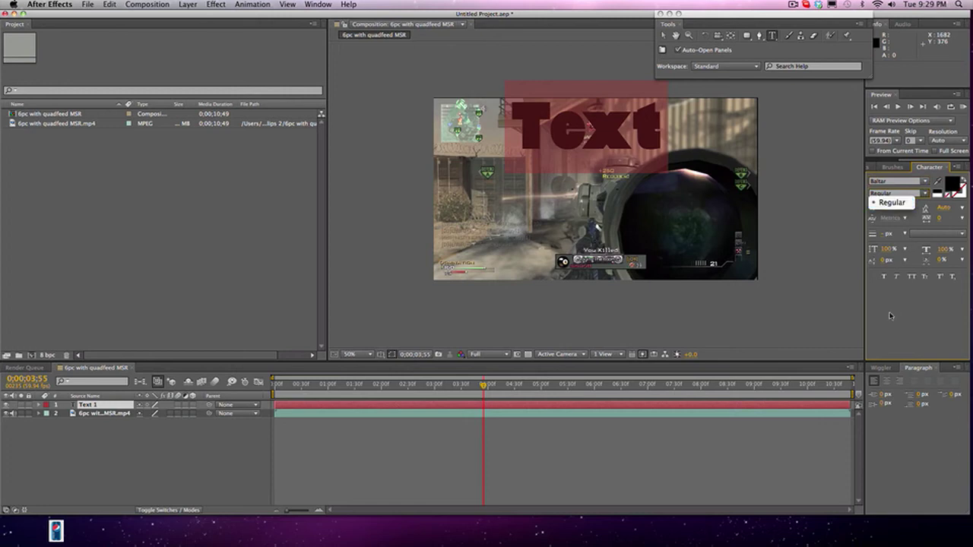
click(893, 202)
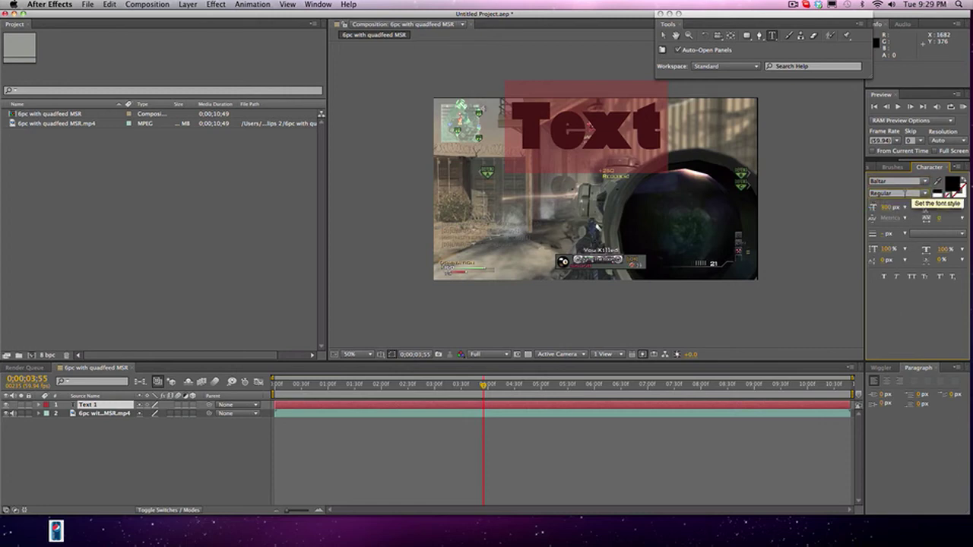
click(904, 193)
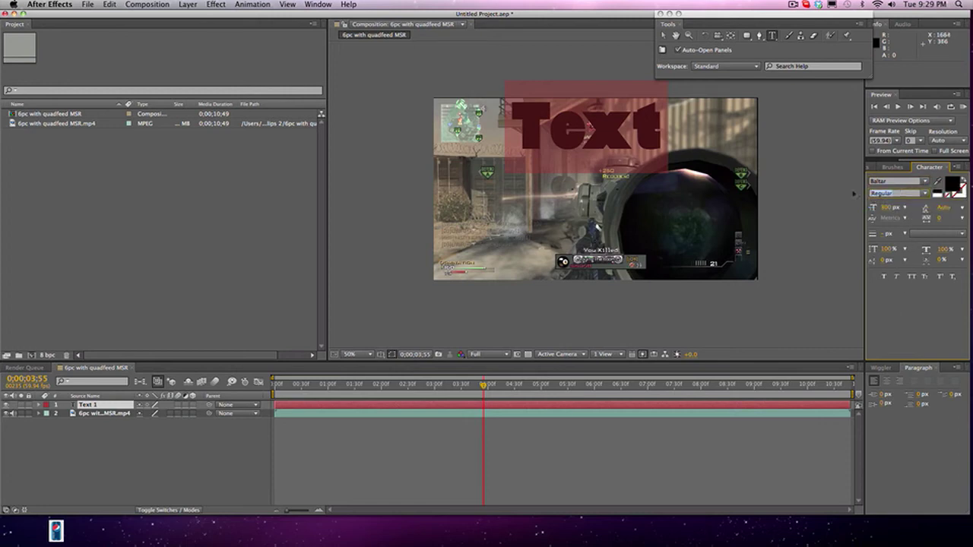
key(Return)
click(662, 36)
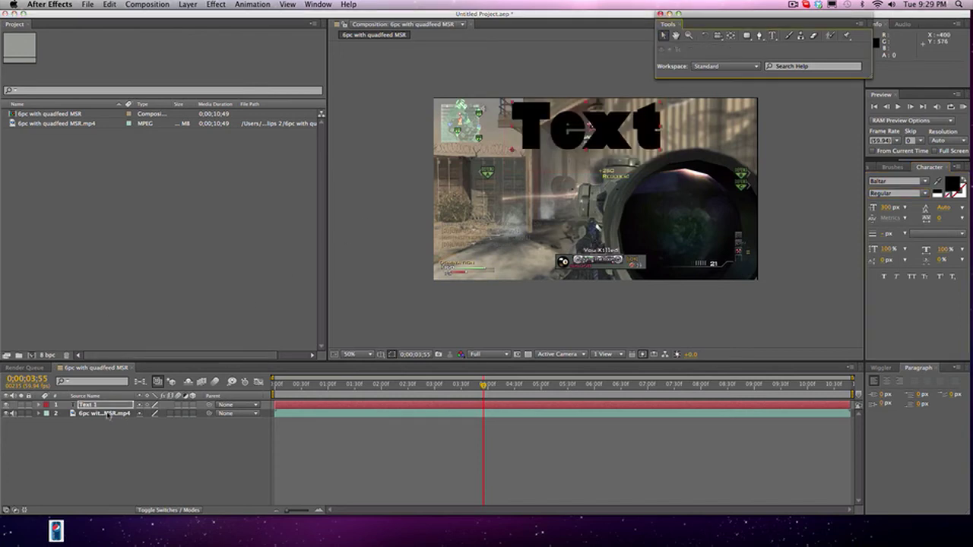
- Select only the text layer and move the word slightly down and right to about position 334, 226
click(106, 441)
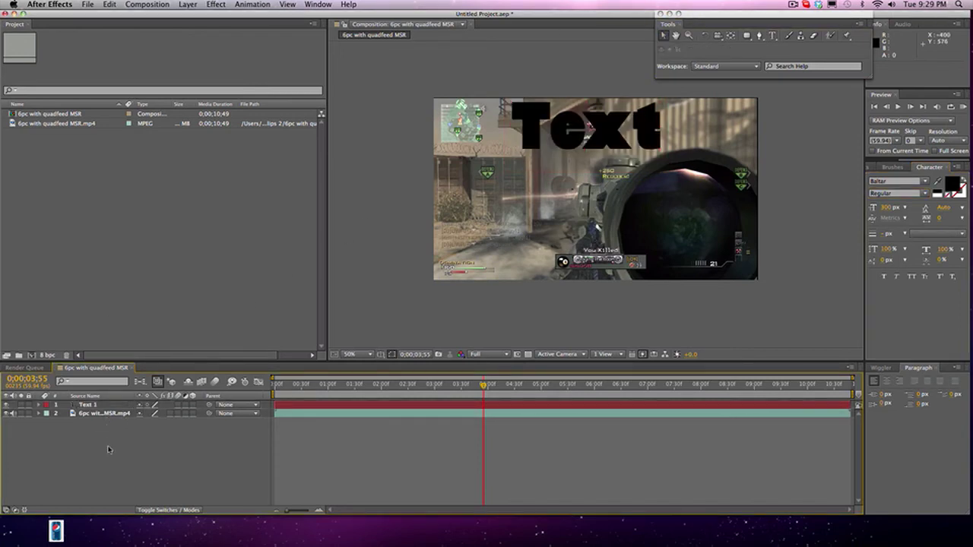
click(85, 406)
drag(88, 439, 84, 407)
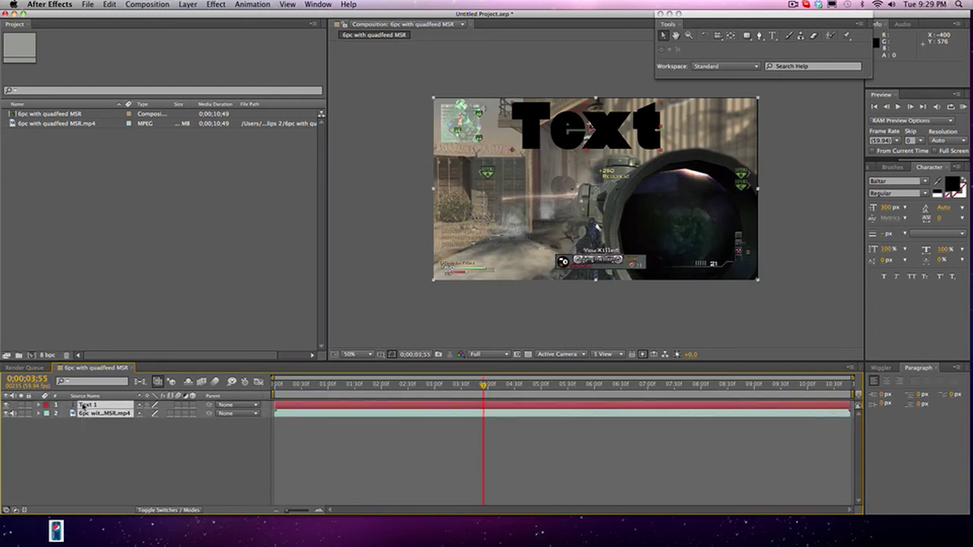
click(97, 434)
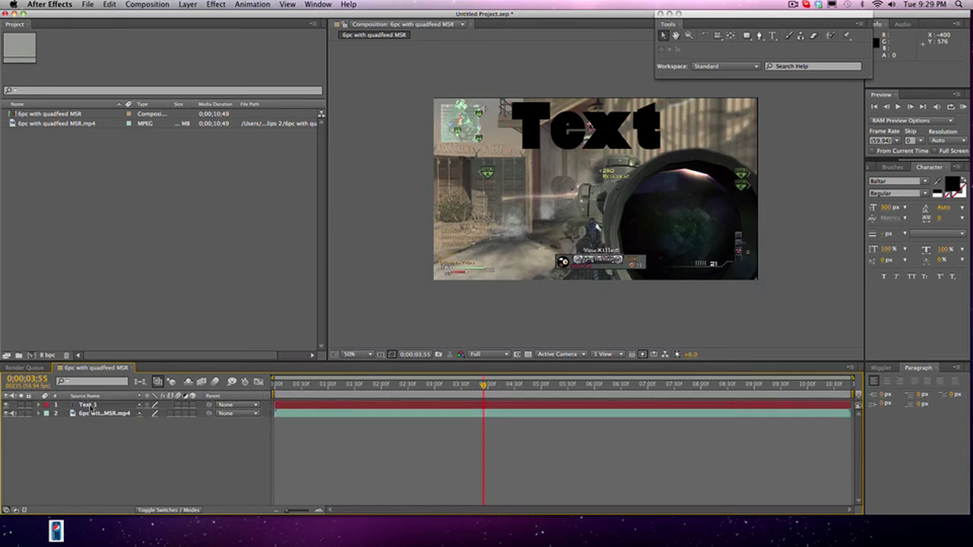
click(90, 406)
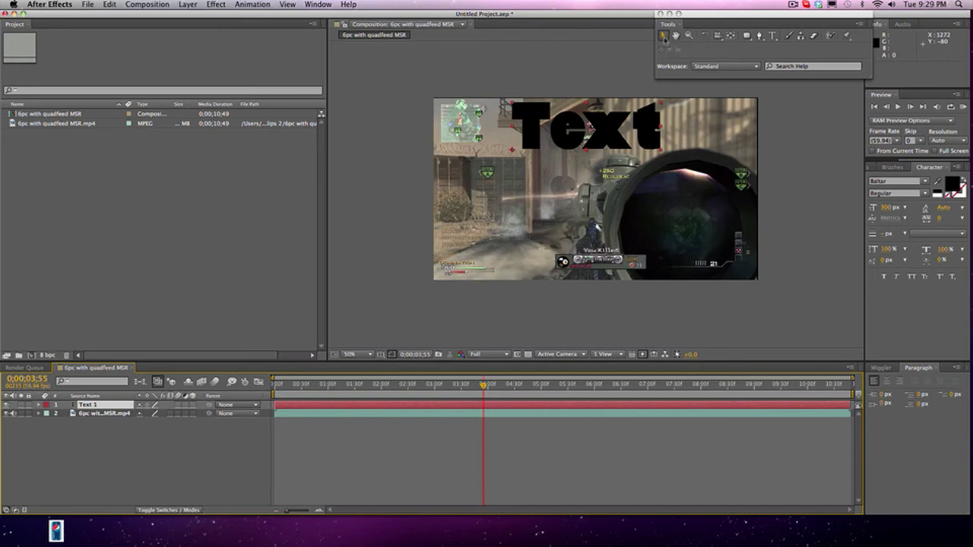
drag(538, 122, 538, 162)
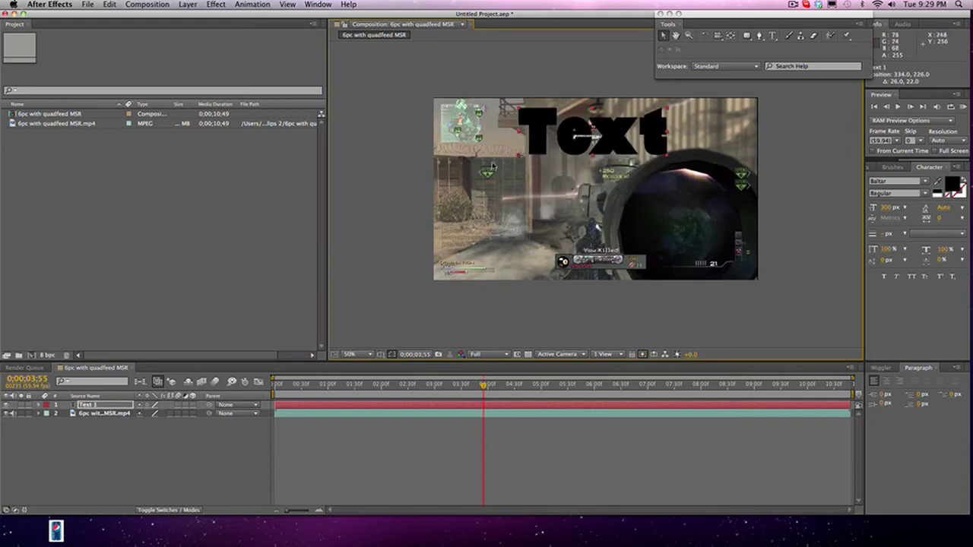
- Place the clip layer above the text layer and shift the clip right to uncover the left half of the frame
click(84, 405)
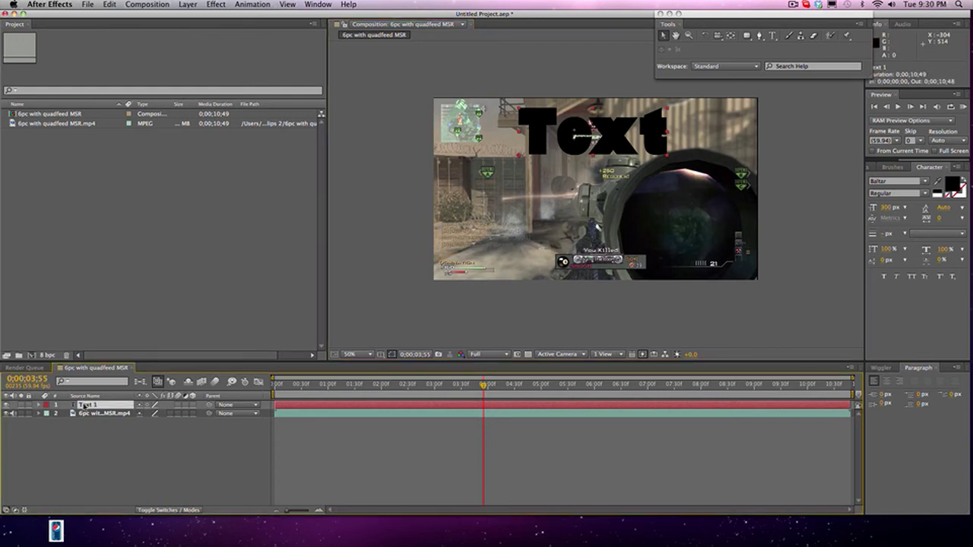
drag(89, 415, 90, 400)
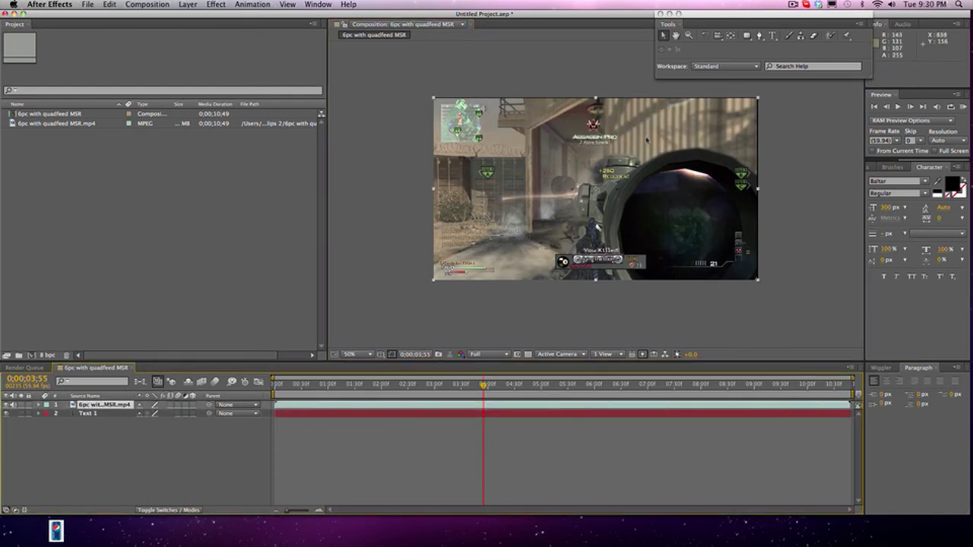
drag(647, 139, 709, 151)
click(105, 413)
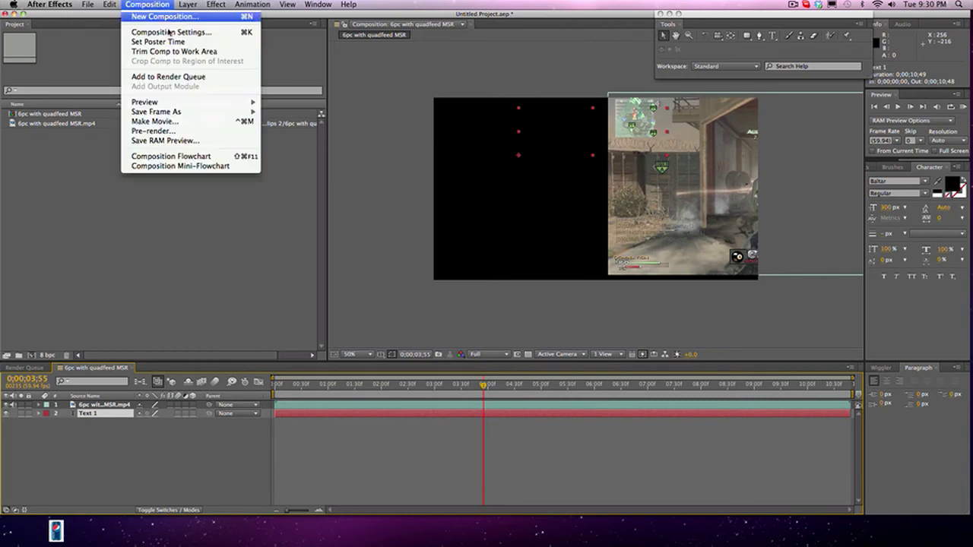
- Set the composition's background color to white (FFFFFF) and apply the composition settings
click(147, 4)
click(165, 32)
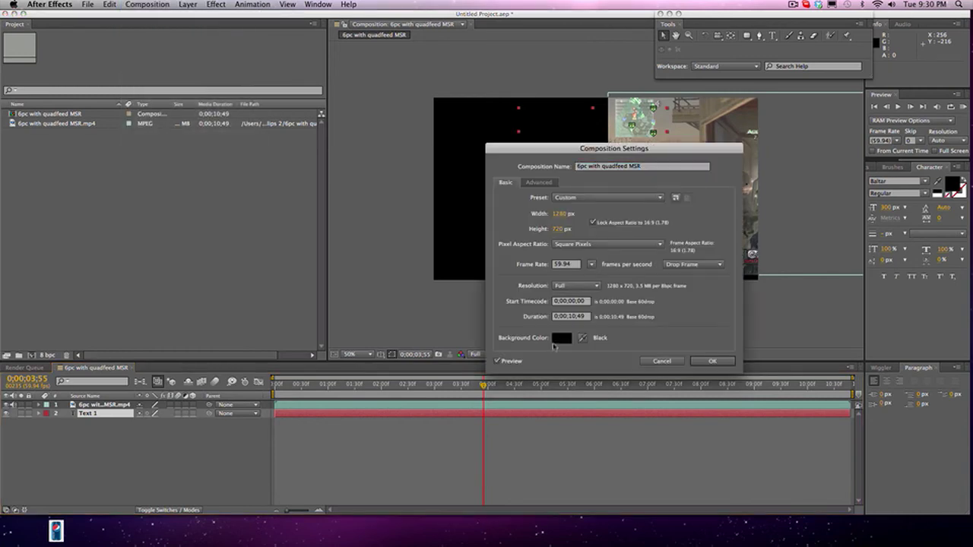
click(562, 338)
drag(478, 265, 365, 229)
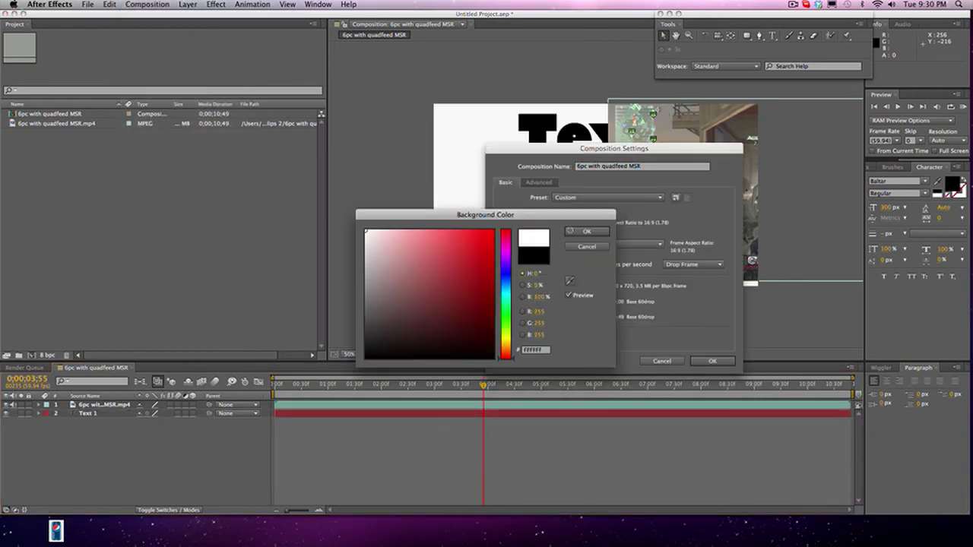
click(586, 232)
click(713, 360)
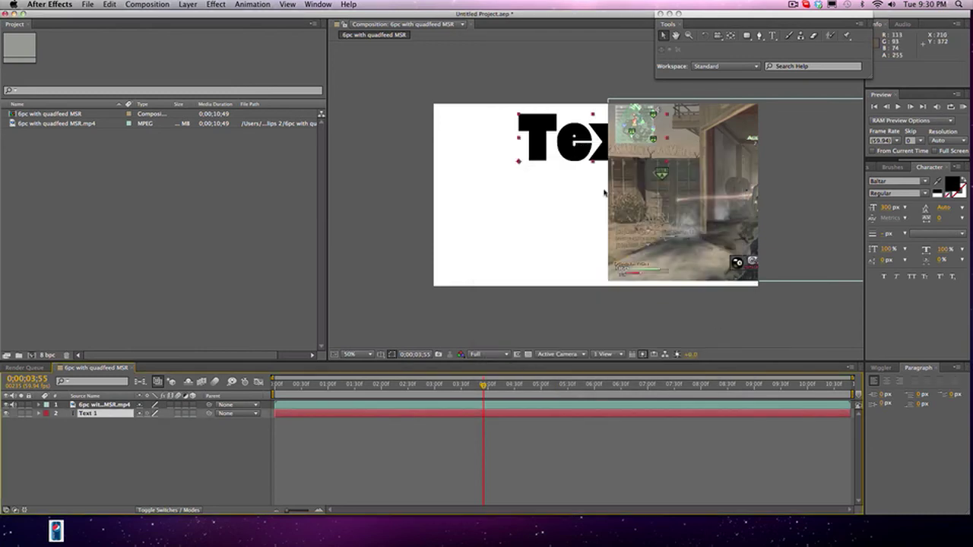
- Select the clip layer and undo its position changes until the clip fills the composition frame again
click(103, 405)
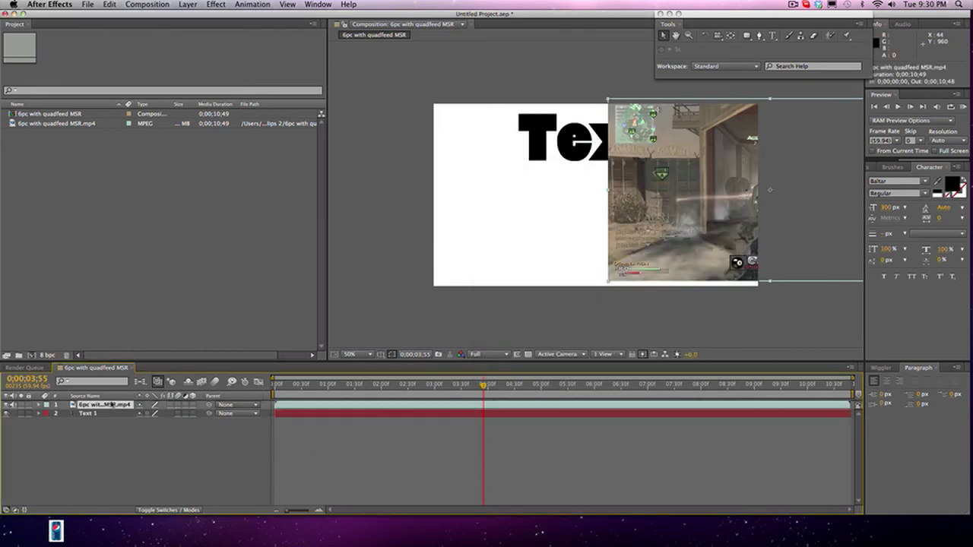
drag(697, 172, 592, 184)
key(super+z)
key(super+z)
key(super+z)
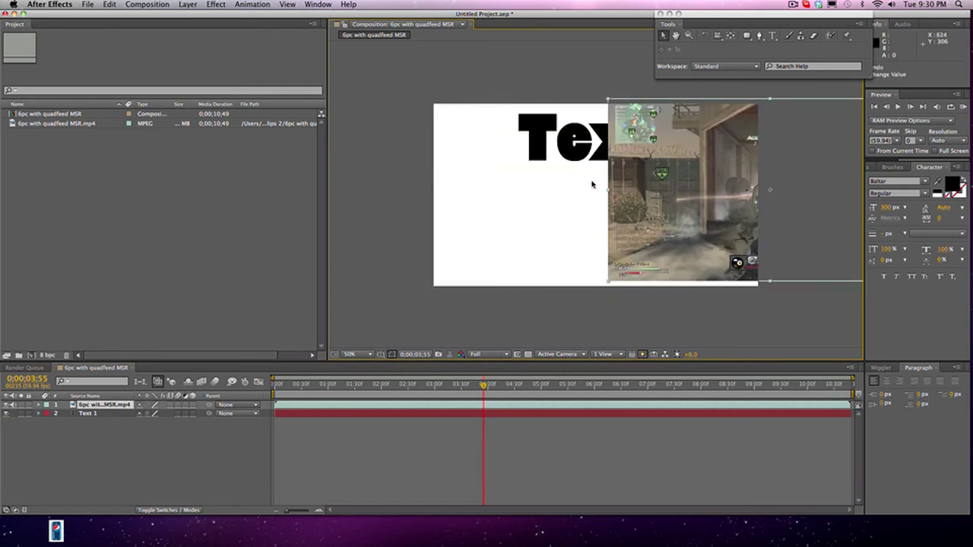
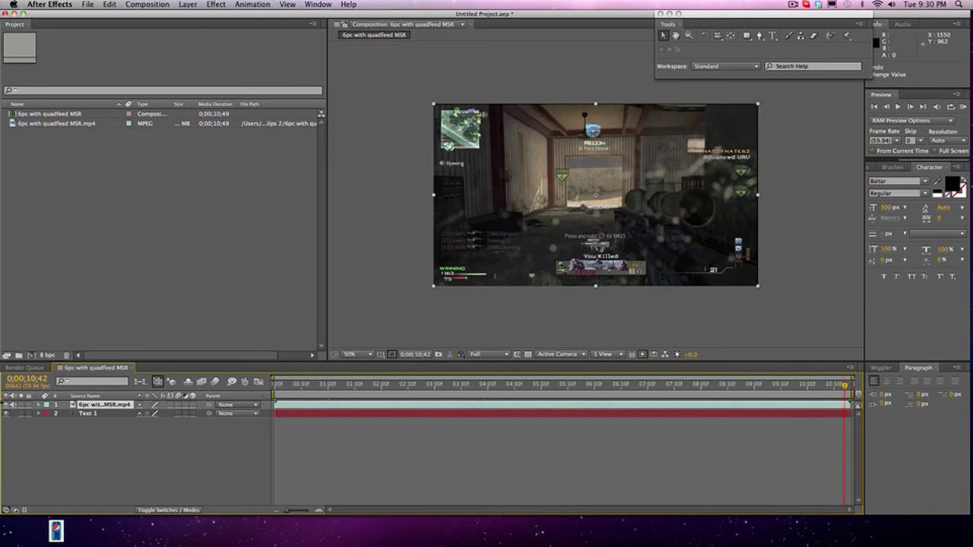
- Split both the clip layer and the text layer at 0;00;10;42 and delete the pieces after the split
click(59, 457)
click(87, 413)
click(164, 3)
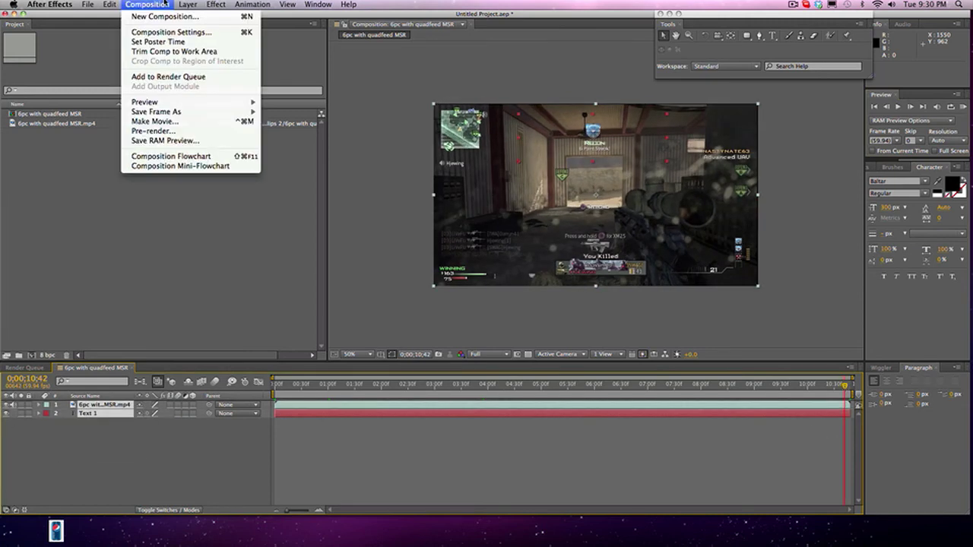
click(163, 53)
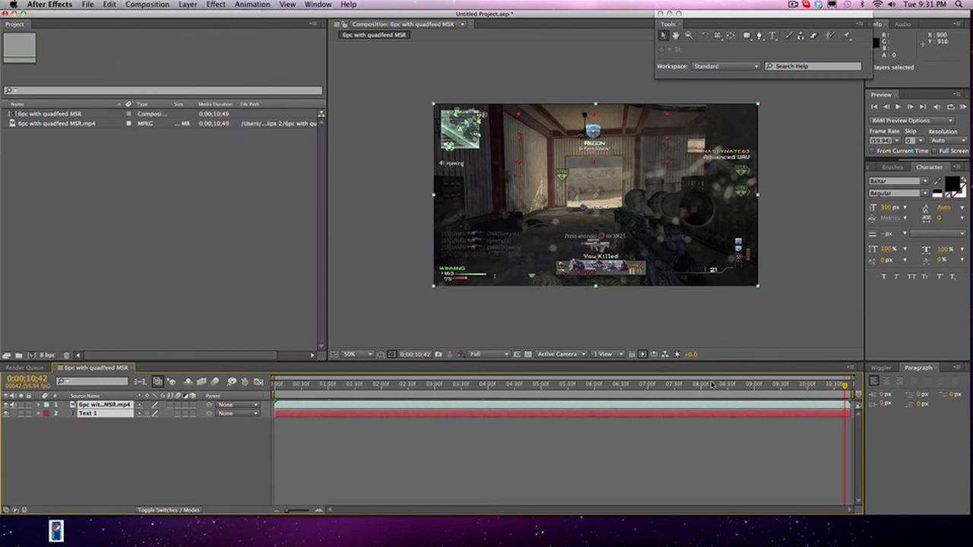
key(super+shift+d)
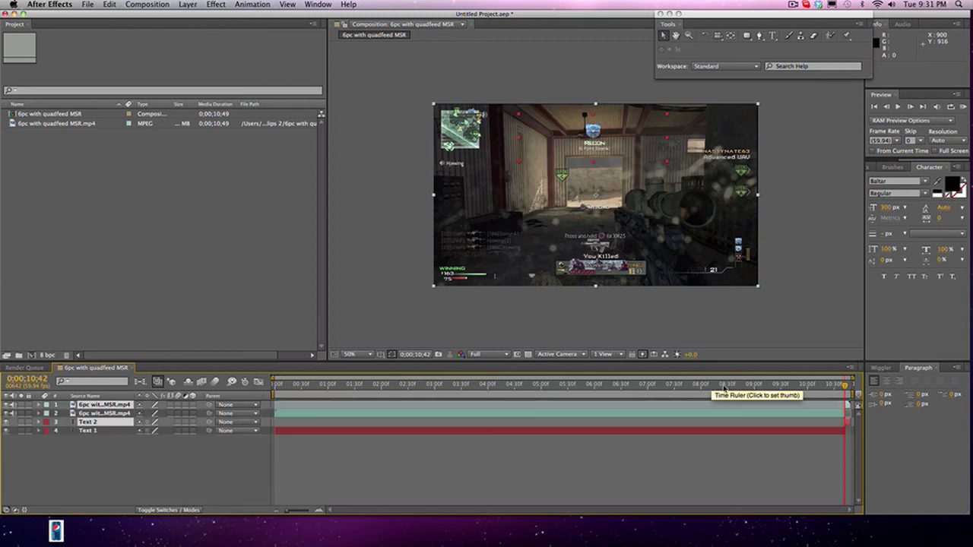
key(Delete)
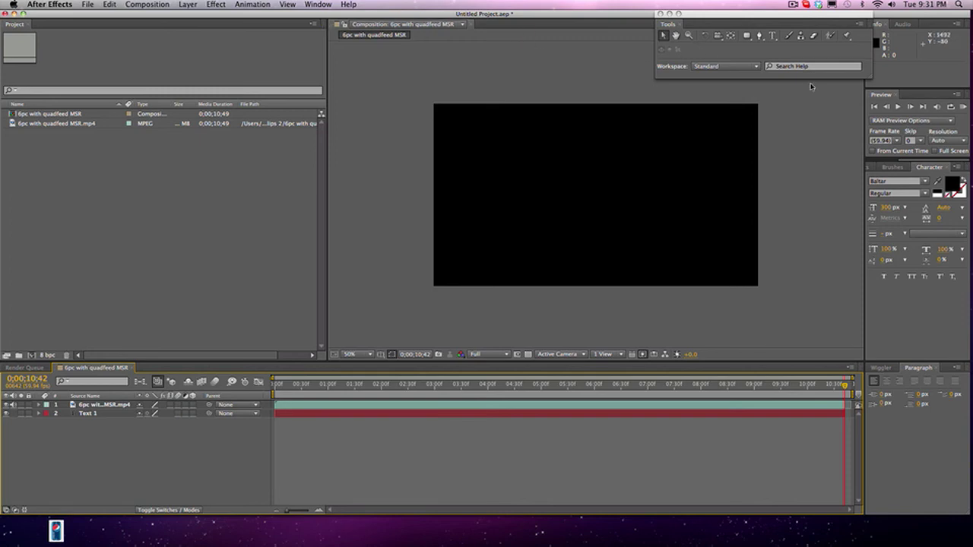
- Preview the composition from about 0;00;02;02 by stepping single frames, playing it normally and running a RAM preview
click(384, 385)
click(886, 107)
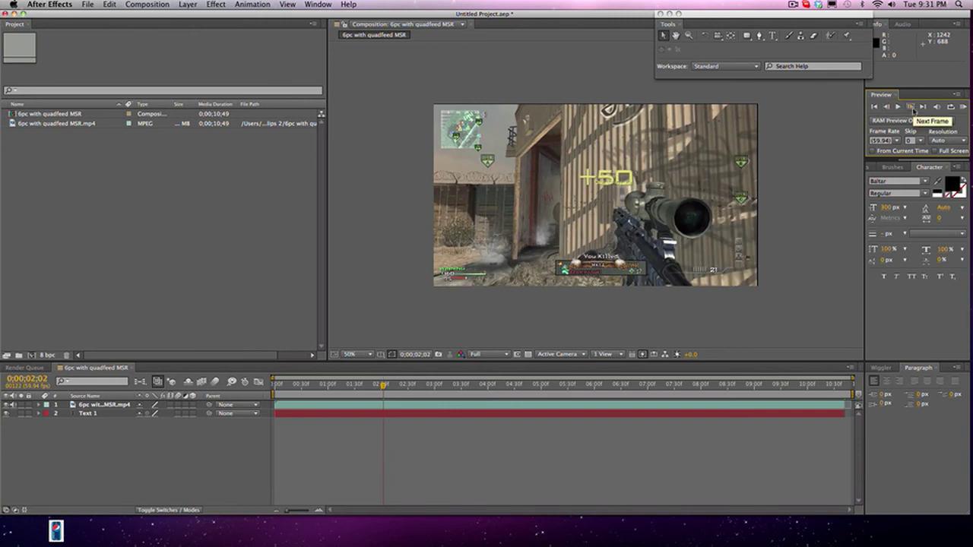
click(911, 107)
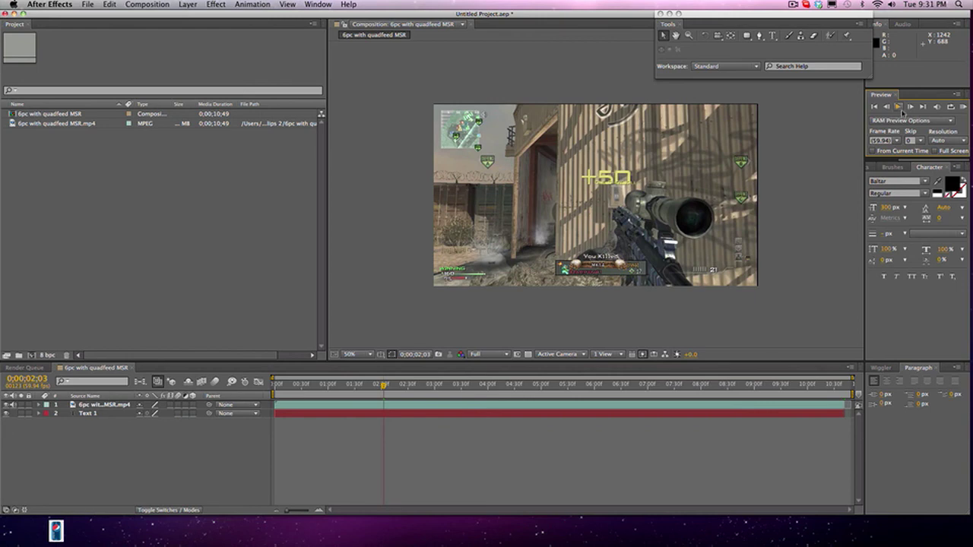
click(899, 107)
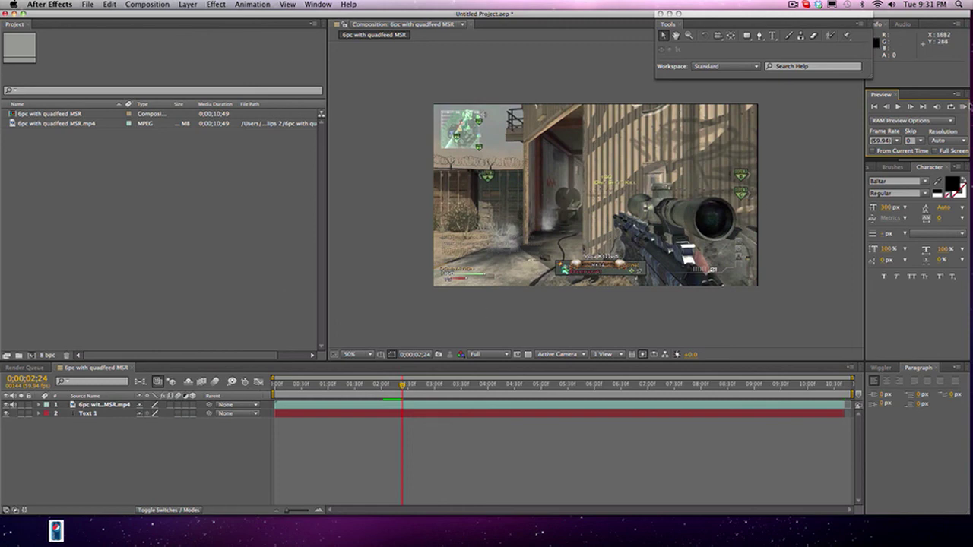
click(964, 107)
- Limit the work area to 0;00;06;00 through 0;00;07;00 and run a RAM preview of that range
click(647, 387)
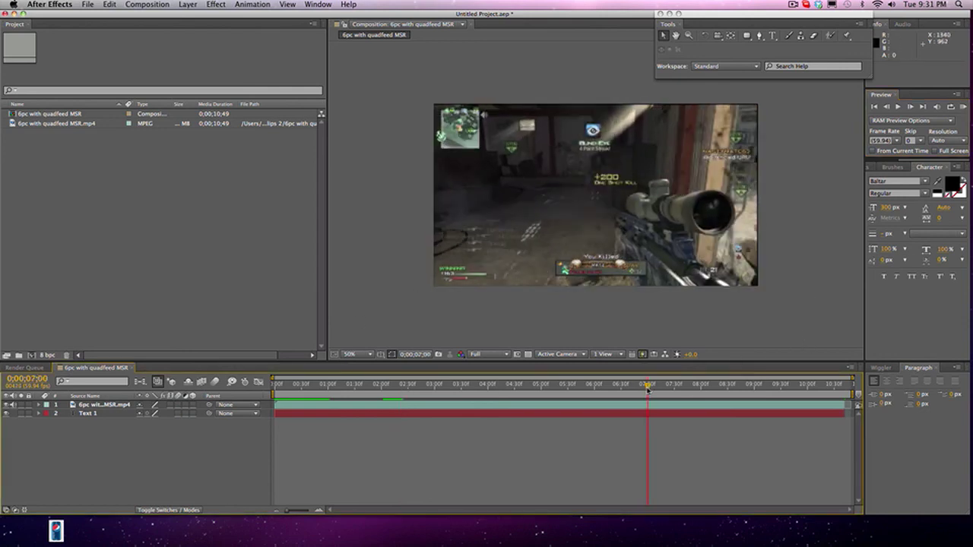
drag(647, 389, 647, 389)
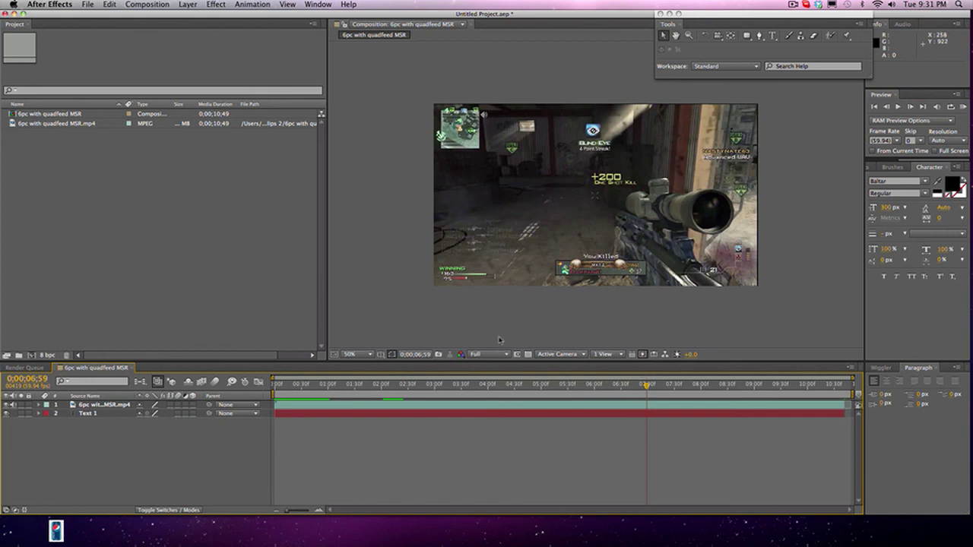
click(274, 395)
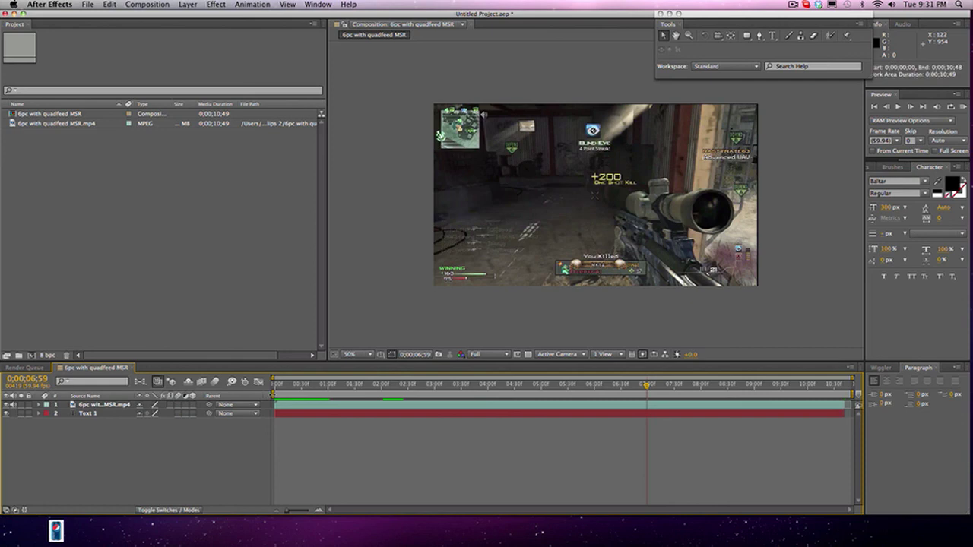
drag(274, 395, 594, 395)
drag(851, 395, 649, 395)
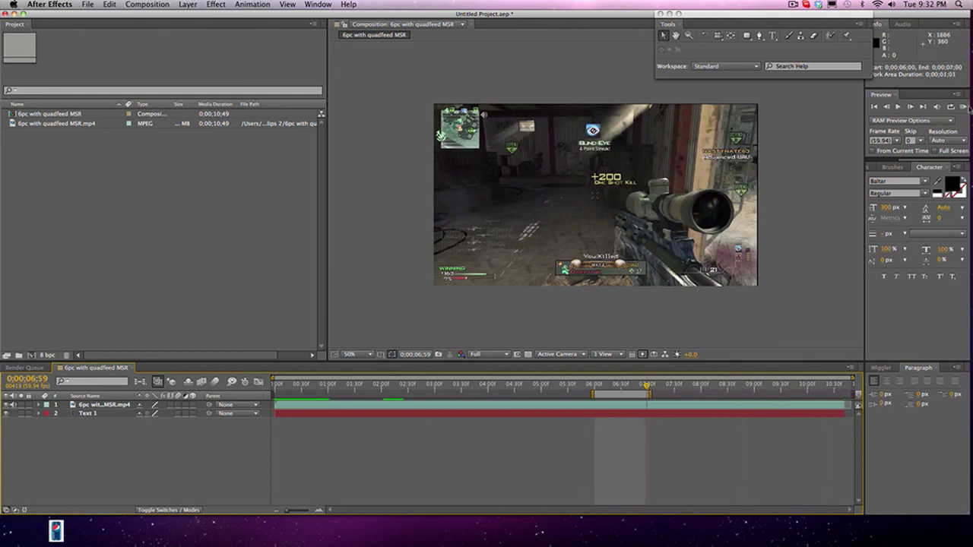
key(KP_0)
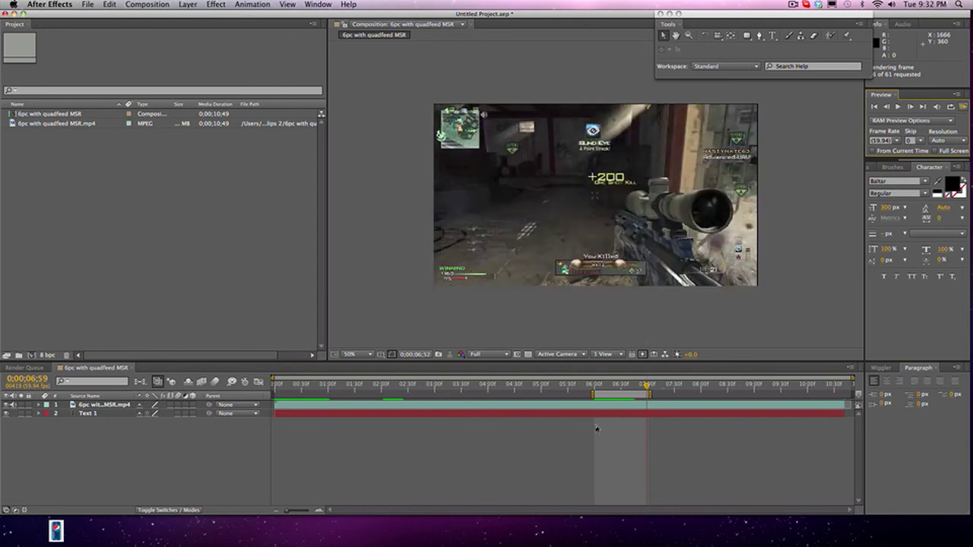
click(963, 108)
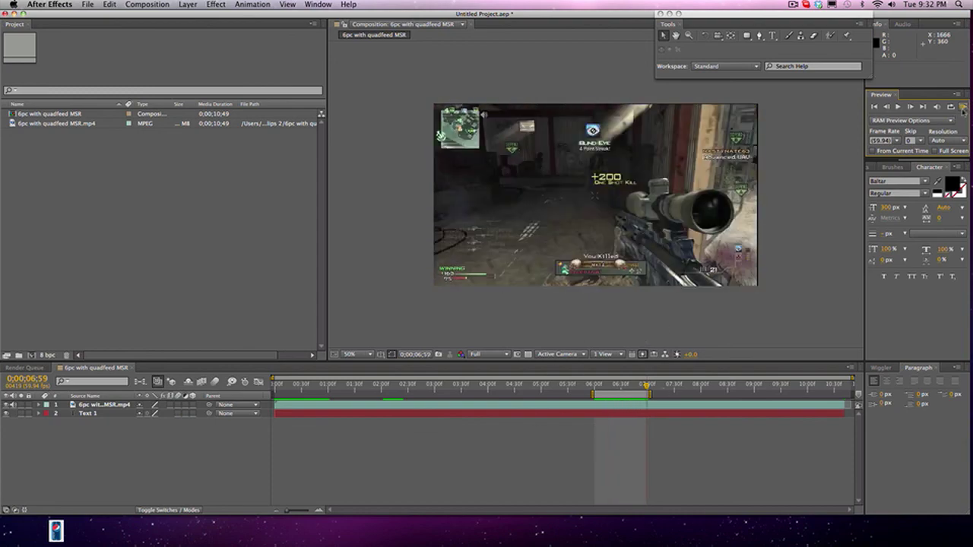